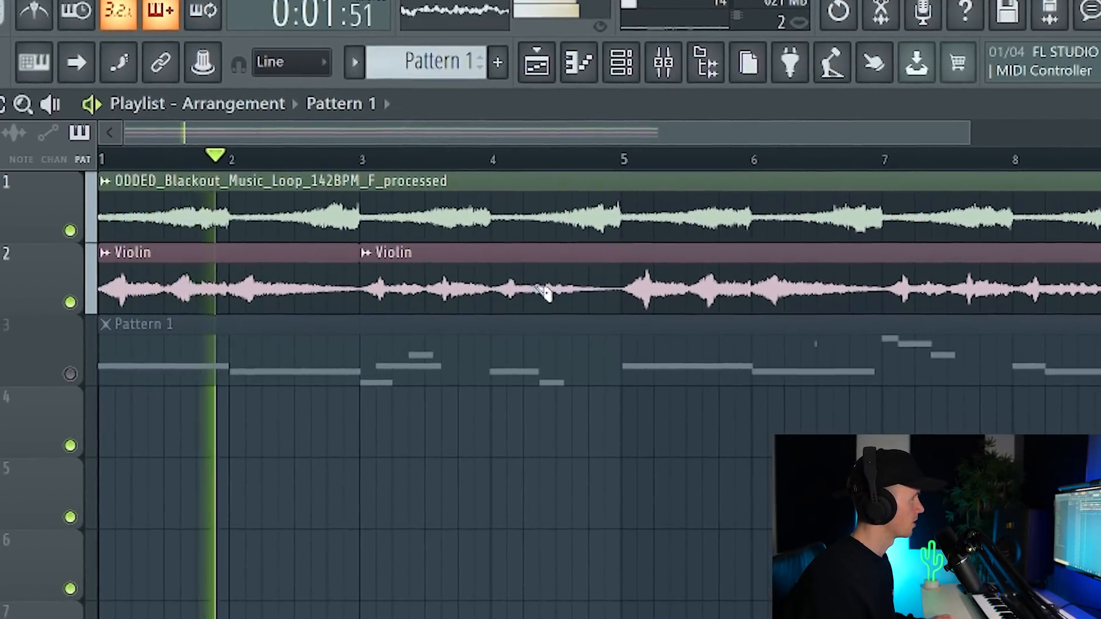
# - Replace the Violin clip covering bars 3 and 4 with a one-bar Violin slice at bar 4, and play the arrangement
pyautogui.rightClick(551, 292)
pyautogui.rightClick(632, 303)
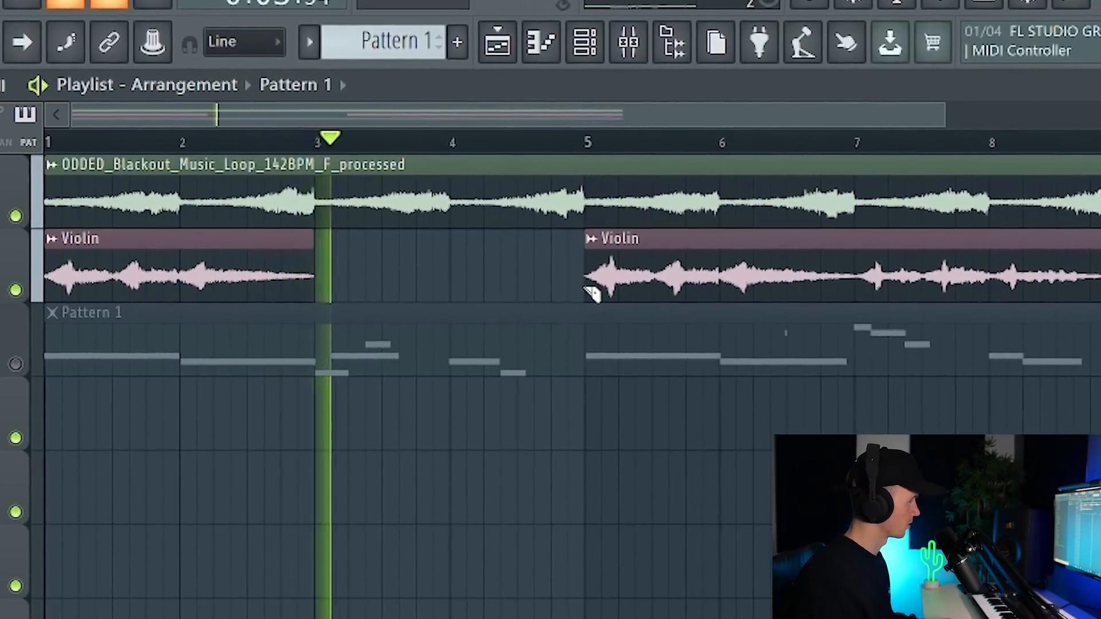
pyautogui.click(198, 272)
pyautogui.press('space')
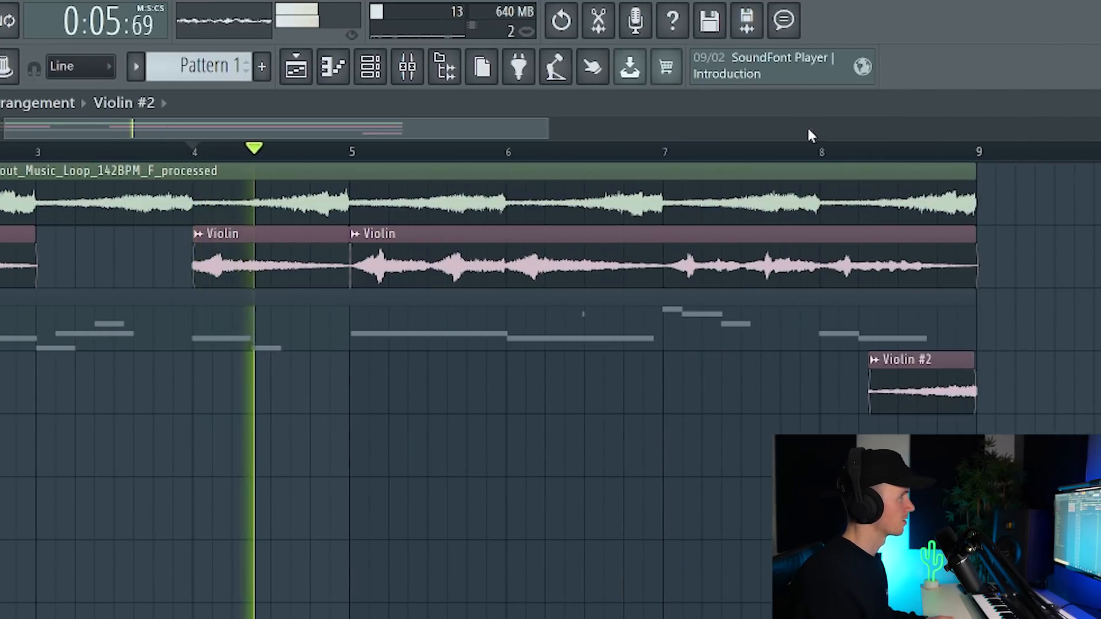
pyautogui.keyDown('ctrl'); pyautogui.scroll(4, 947, 411); pyautogui.keyUp('ctrl')
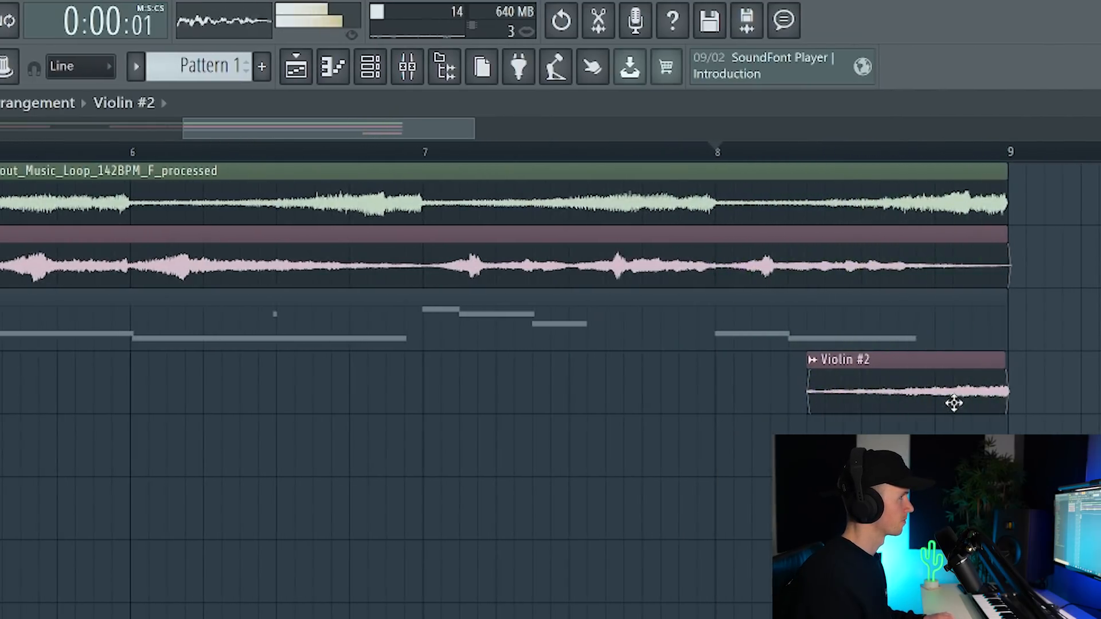
pyautogui.keyDown('ctrl'); pyautogui.scroll(3, 954, 403); pyautogui.keyUp('ctrl')
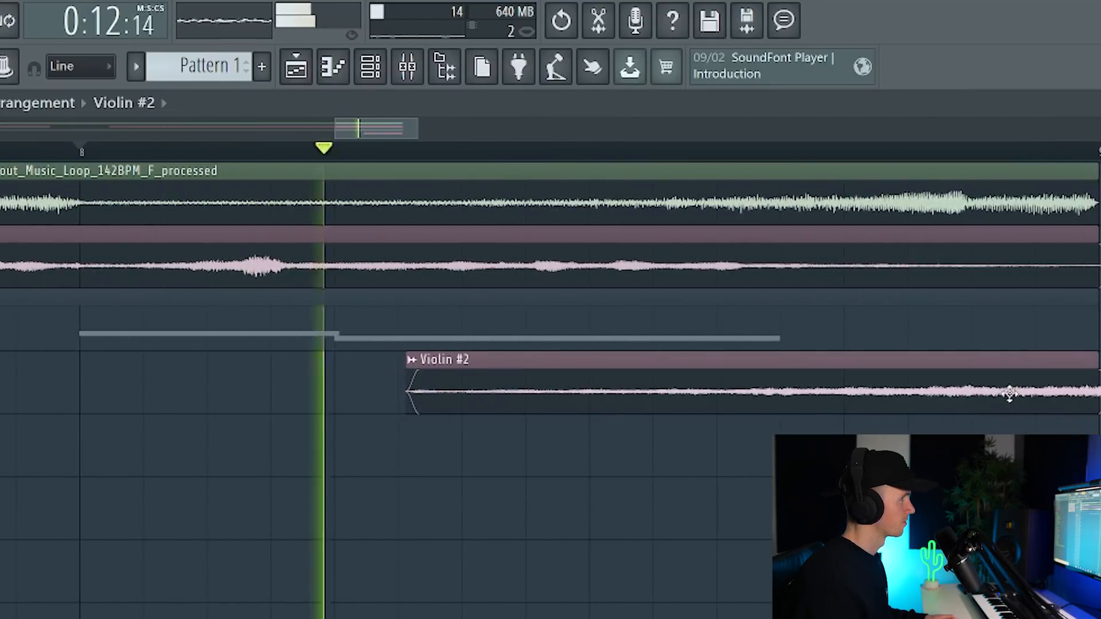
pyautogui.keyDown('ctrl'); pyautogui.scroll(-9, 768, 373); pyautogui.keyUp('ctrl')
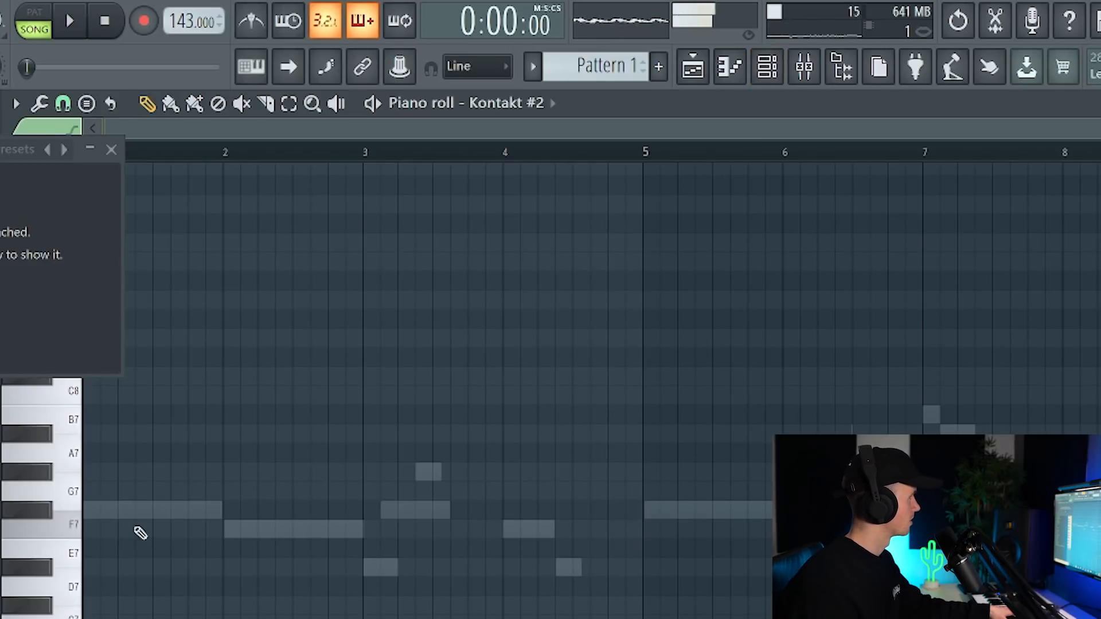
# - In the Kontakt #2 part, place a D#5 note from bar 1 to one beat past bar 2, and repeat it at bar 5
pyautogui.scroll(3, 151, 529)
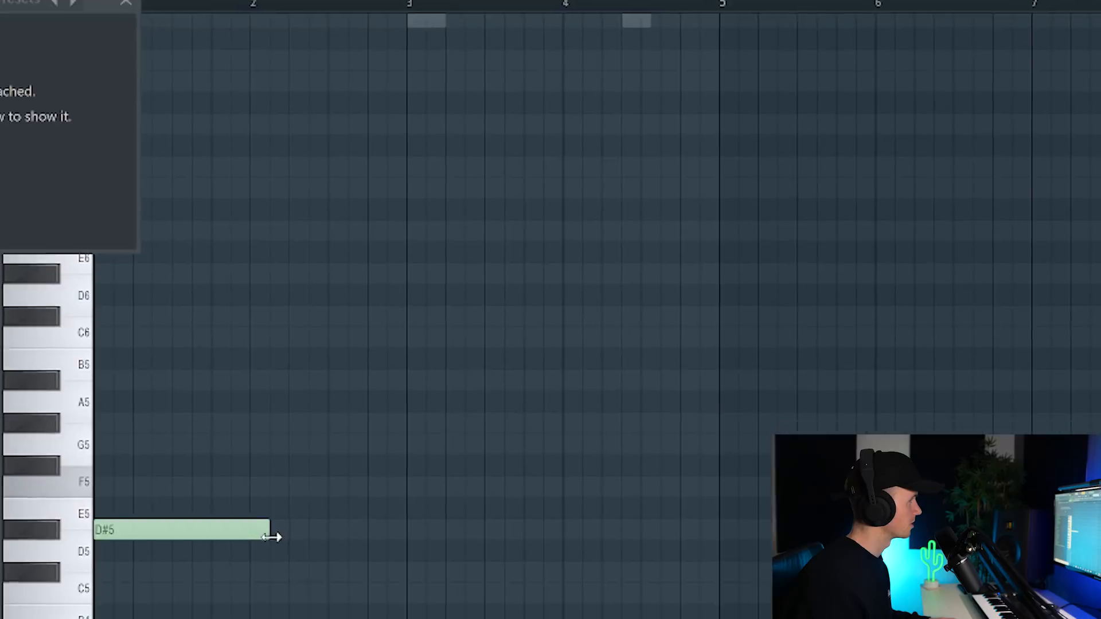
pyautogui.moveTo(276, 535); pyautogui.dragTo(283, 535)
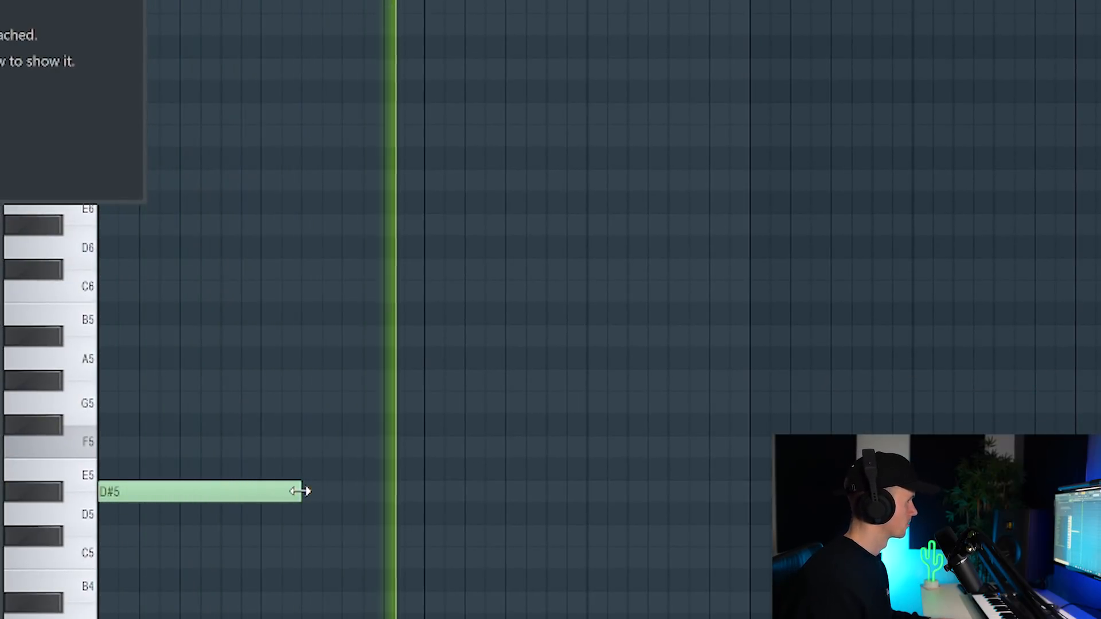
pyautogui.click(766, 488)
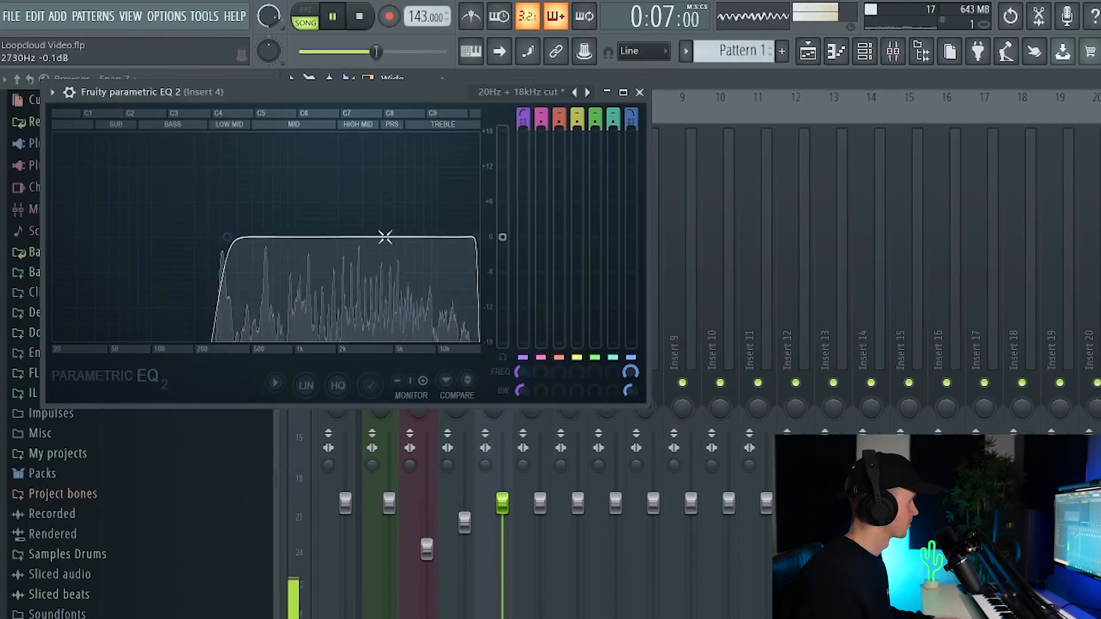
# - Adjust the low-cut and high-cut bands of the Fruity Parametric EQ 2 on Insert 4
pyautogui.moveTo(386, 236); pyautogui.dragTo(424, 247)
pyautogui.moveTo(238, 247); pyautogui.dragTo(251, 246)
pyautogui.moveTo(447, 260); pyautogui.dragTo(450, 260)
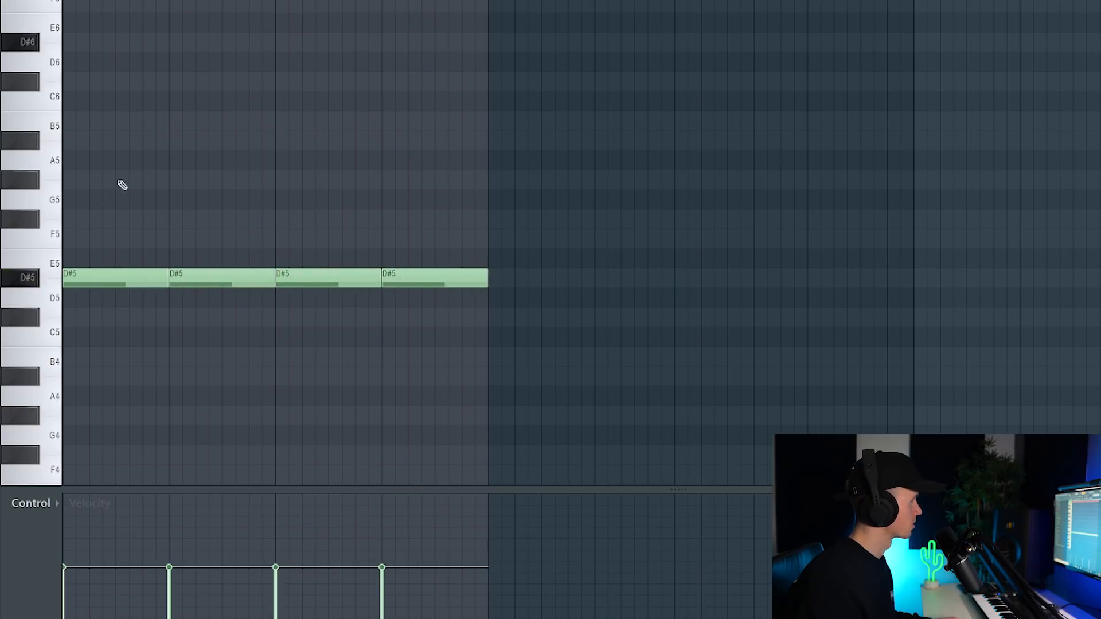
# - Add one-bar A#5, B5, F#5 and A#5 notes above the D#5 notes in bars 1 to 4, and duplicate the four-bar pattern
pyautogui.click(174, 122)
pyautogui.click(292, 214)
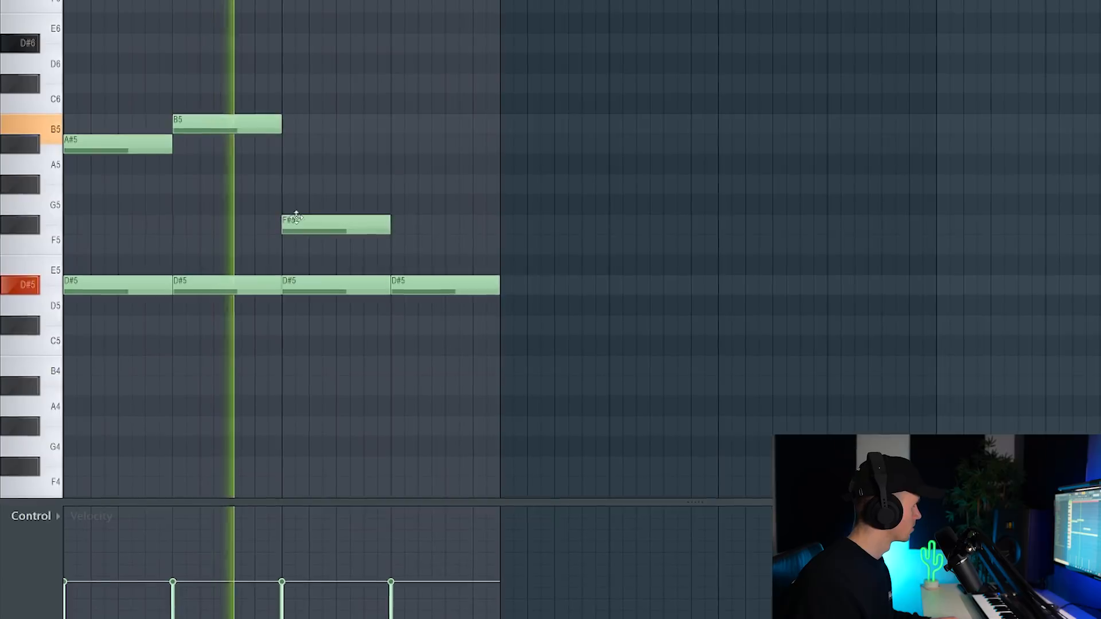
pyautogui.click(391, 144)
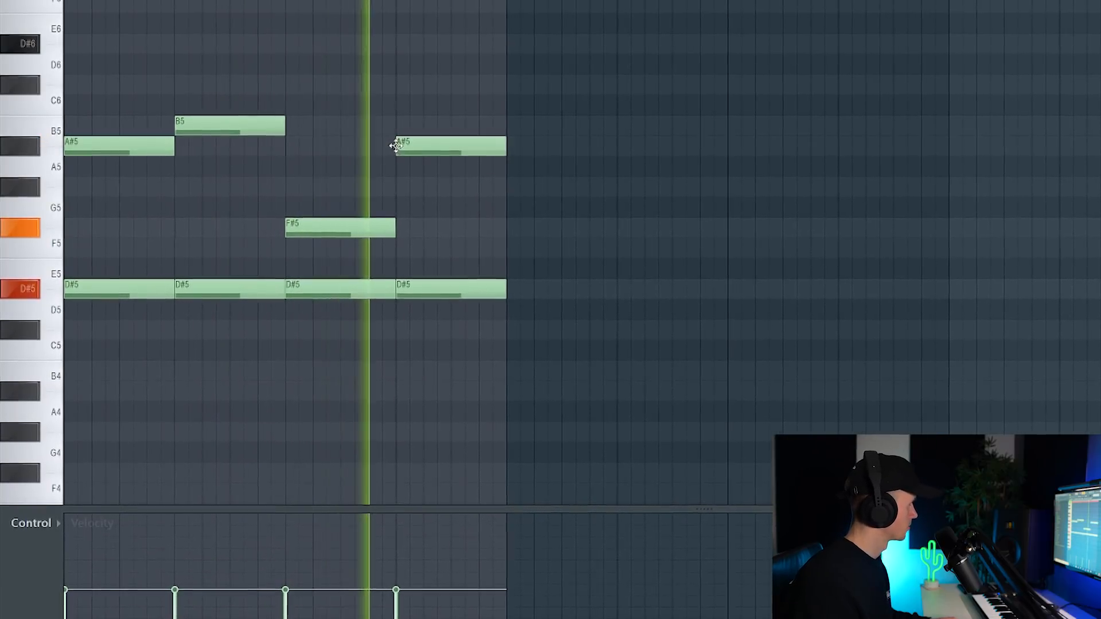
pyautogui.hotkey('ctrl', 'b')
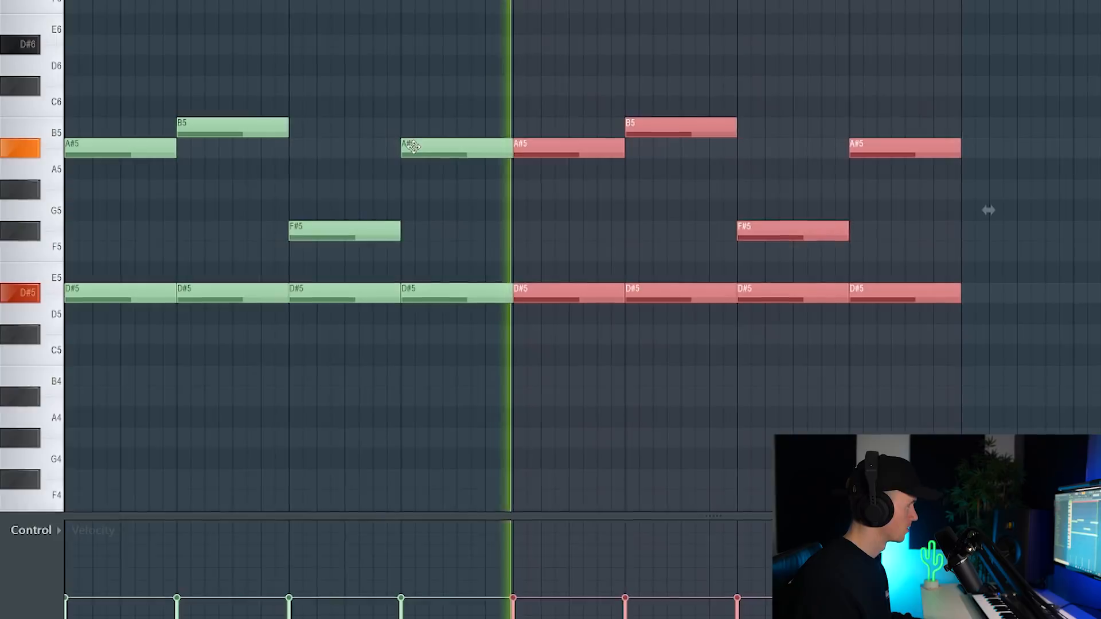
# - Slightly randomize the velocity of all notes, and add copies of the upper notes one octave lower
pyautogui.hotkey('ctrl', 'a')
pyautogui.hotkey('alt', 'r')
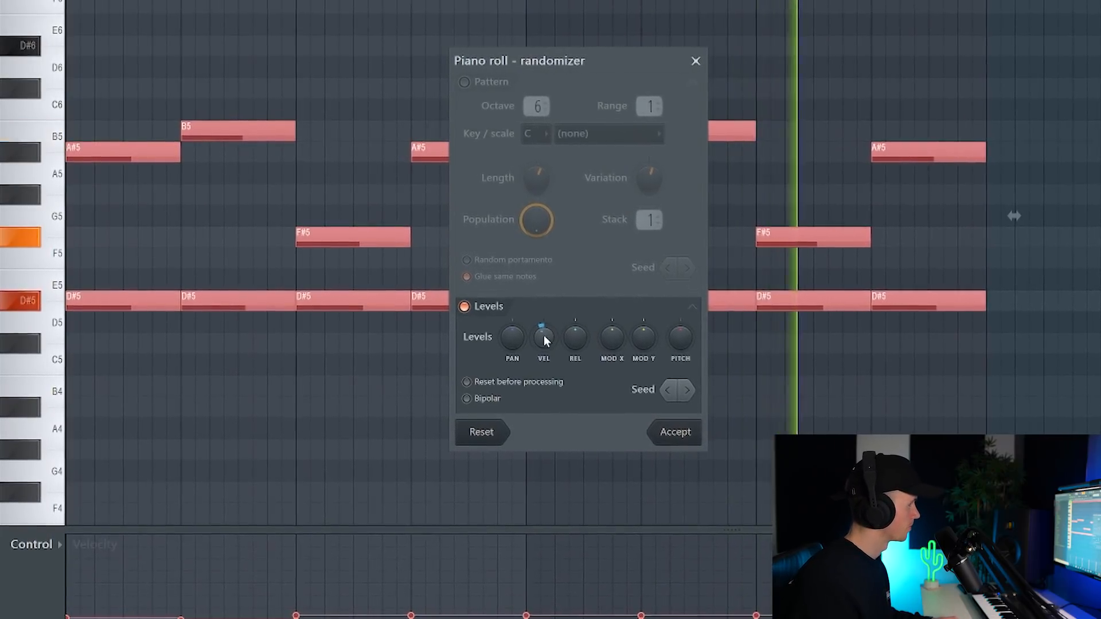
pyautogui.click(674, 432)
pyautogui.hotkey('ctrl', 'd')
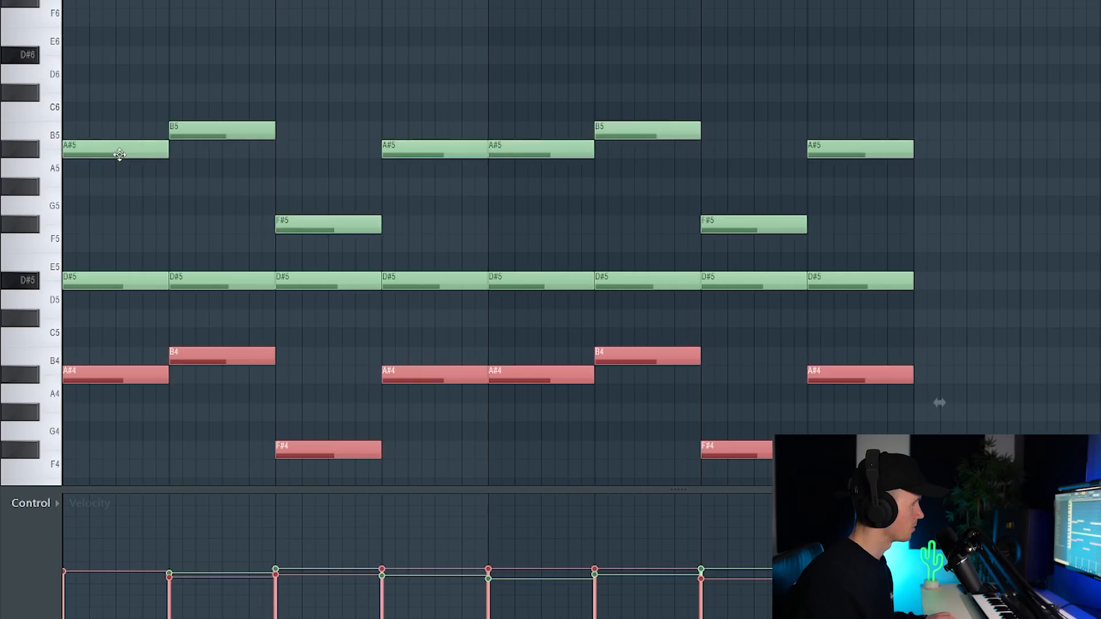
pyautogui.scroll(-2, 211, 105)
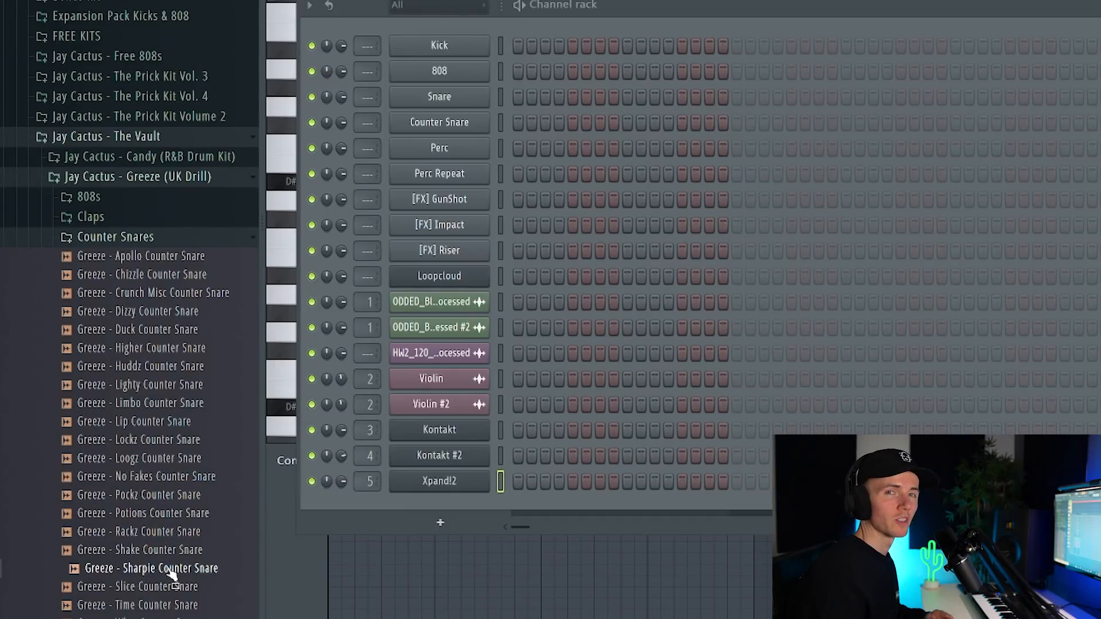
# - Load Greeze - Sharpie Counter Snare as a new channel and add a quiet C5 hit on the sixth step of bar 1
pyautogui.moveTo(172, 575); pyautogui.dragTo(459, 513)
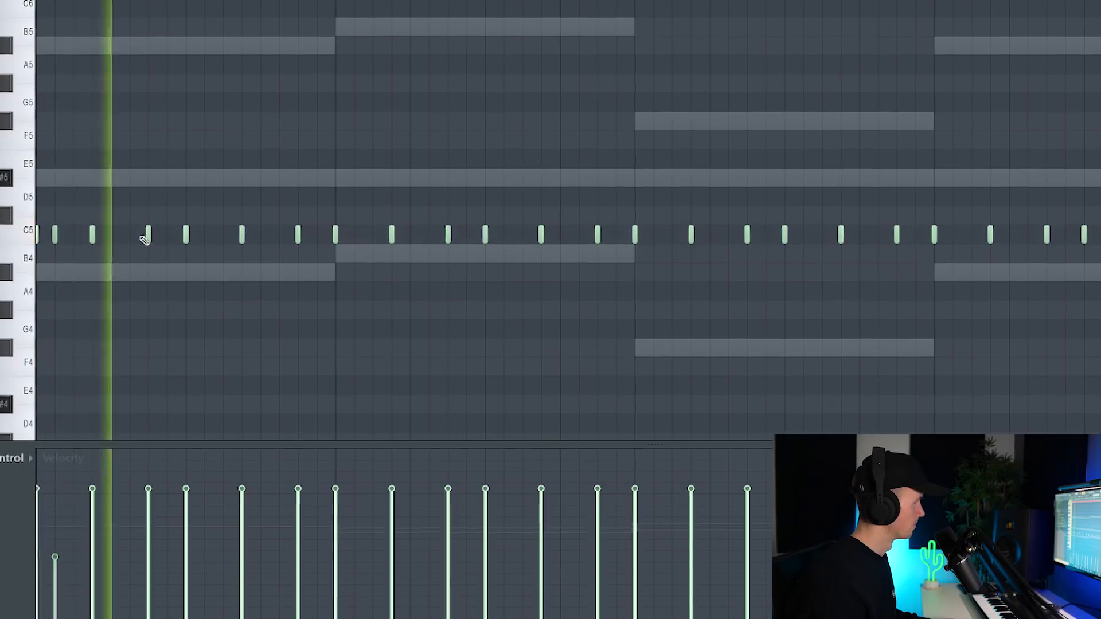
pyautogui.click(130, 235)
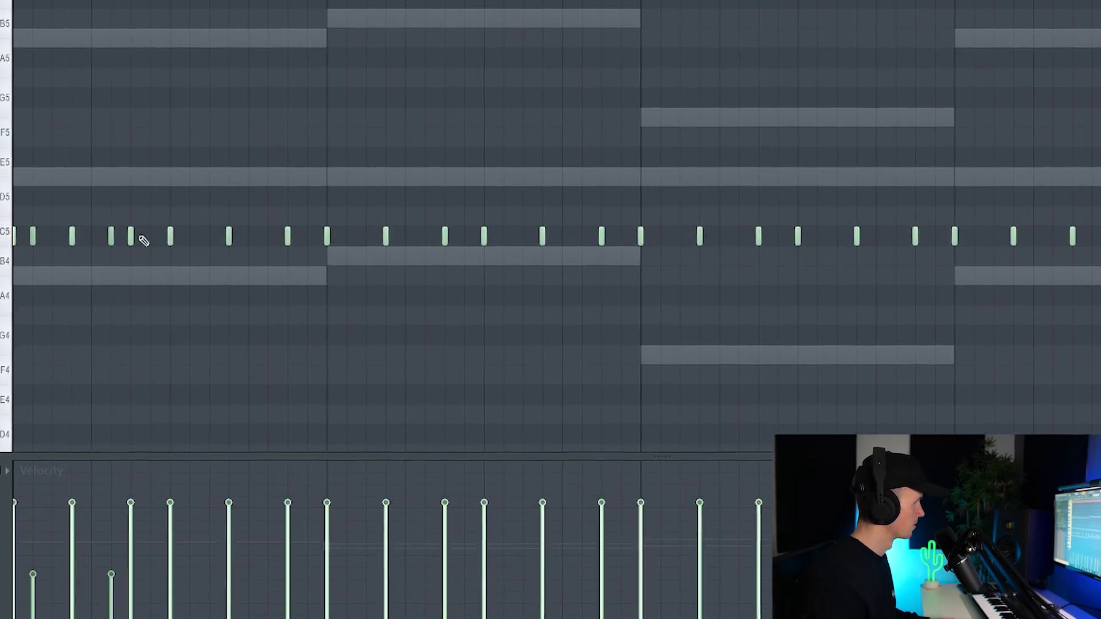
pyautogui.press('space')
pyautogui.press('space')
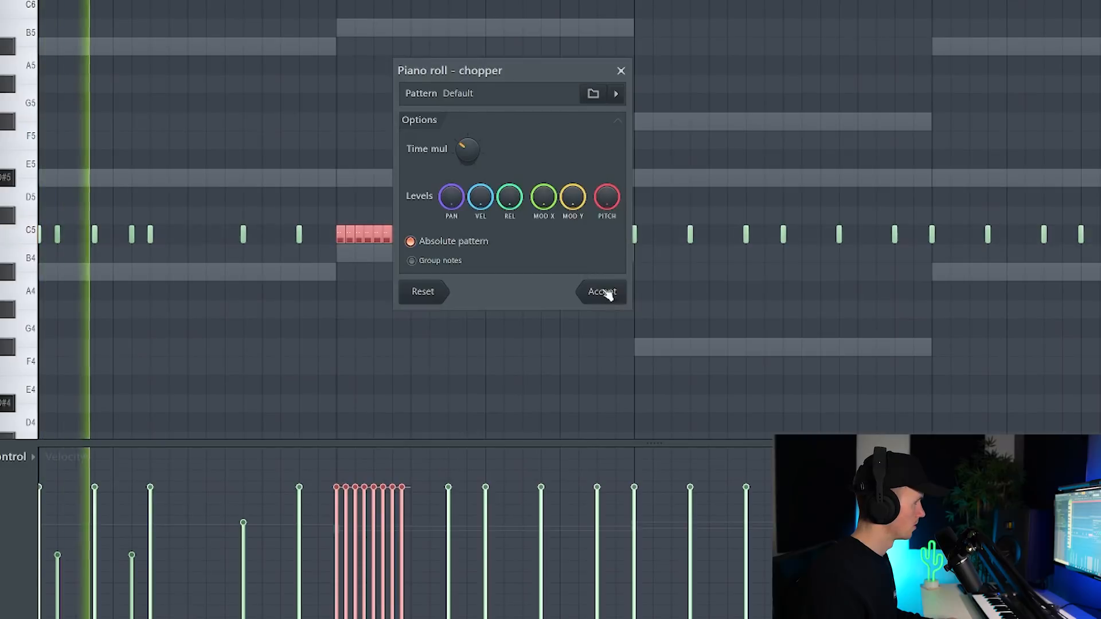
# - Chop the C5 note at bar 2 into a roll with falling velocities, and add C5 hits late in bar 2 and early in bar 3
pyautogui.click(607, 293)
pyautogui.moveTo(340, 487); pyautogui.dragTo(403, 606)
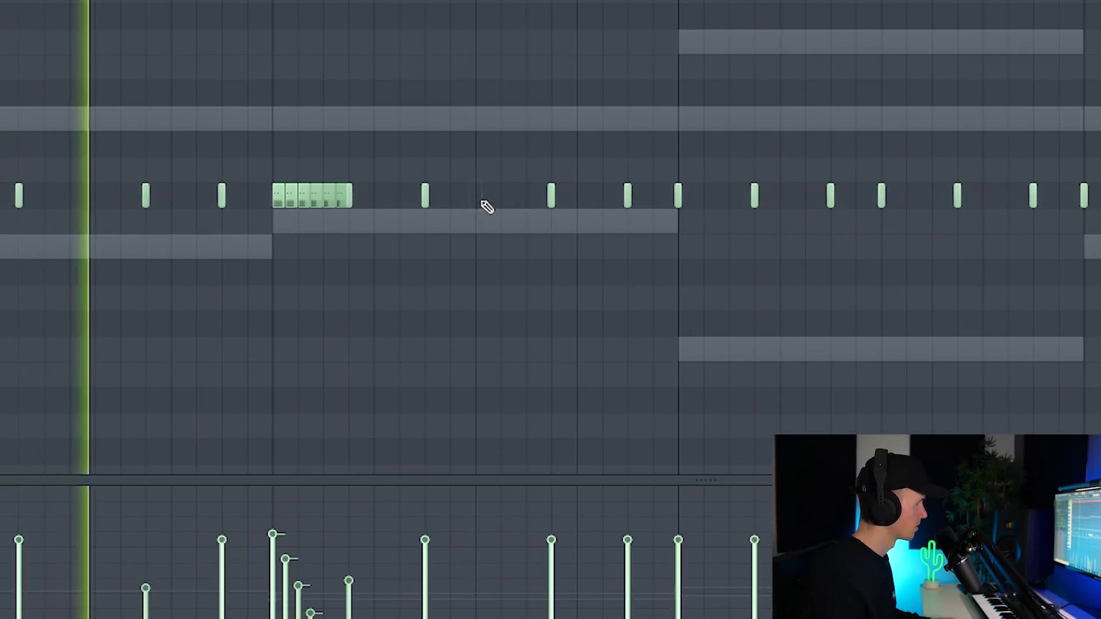
pyautogui.click(524, 197)
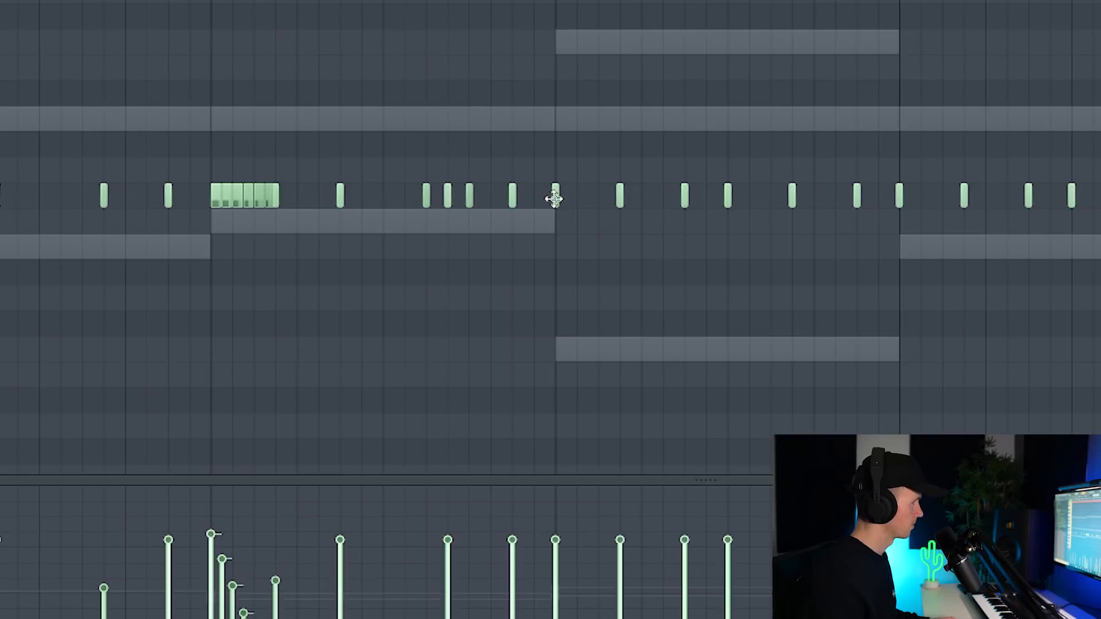
pyautogui.click(582, 198)
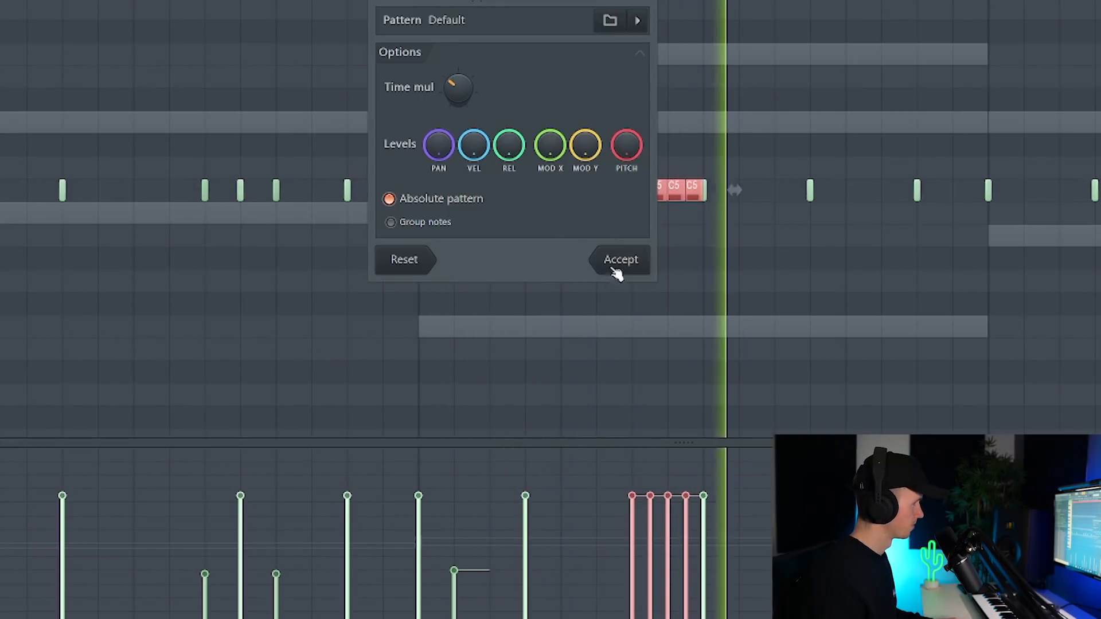
# - Chop the longer C5 notes midway through bar 3 and at the start of bar 4 into four-hit rolls
pyautogui.click(617, 270)
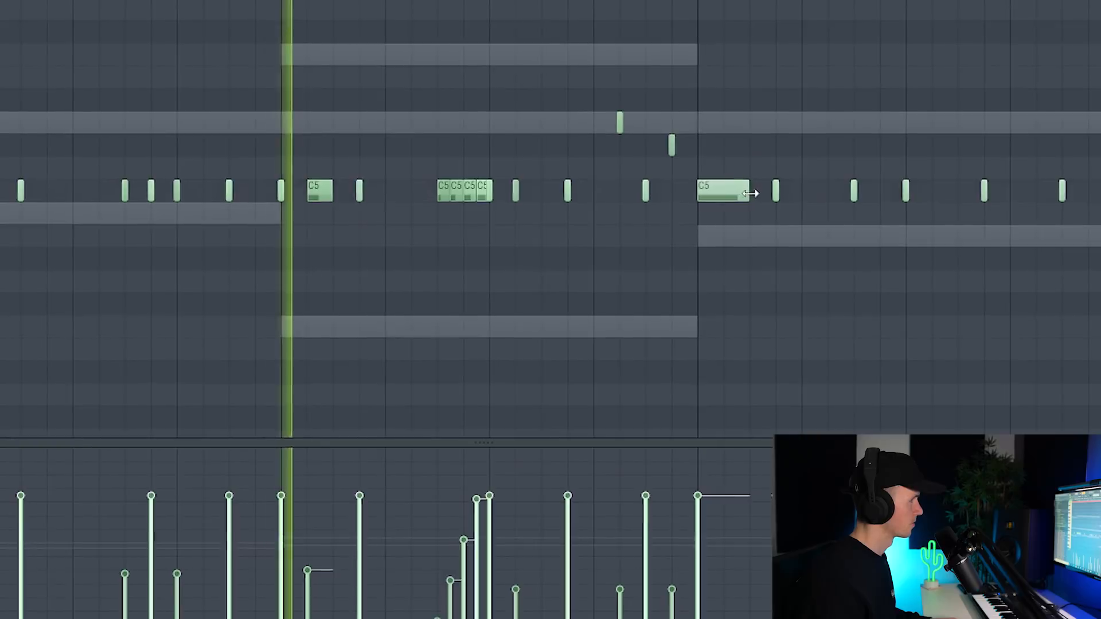
pyautogui.moveTo(726, 141); pyautogui.dragTo(733, 217)
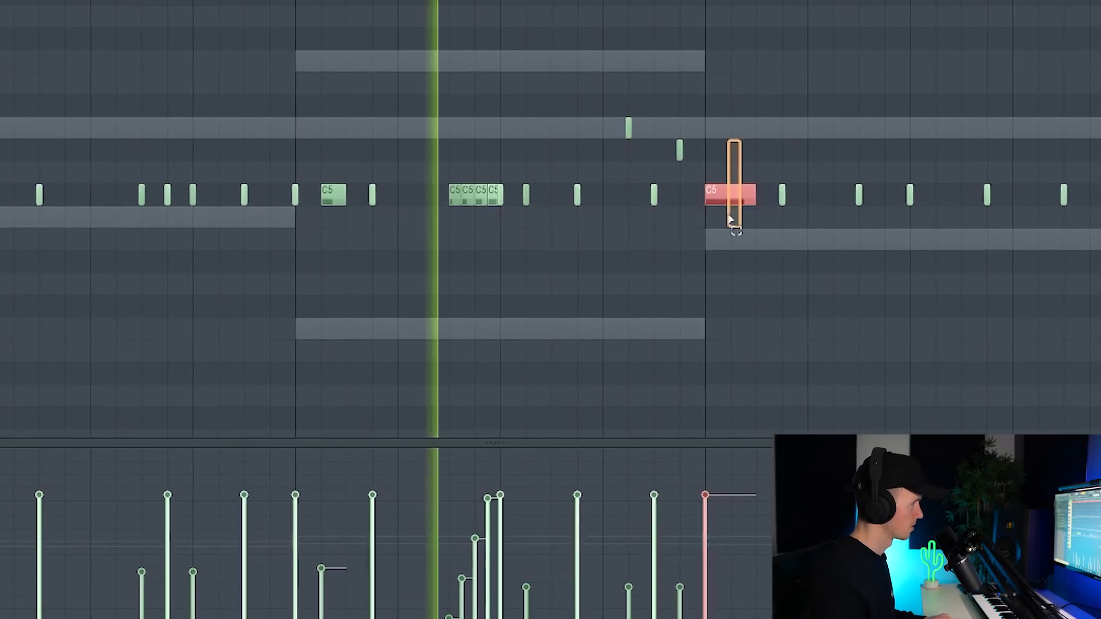
pyautogui.hotkey('alt', 'u')
pyautogui.click(455, 268)
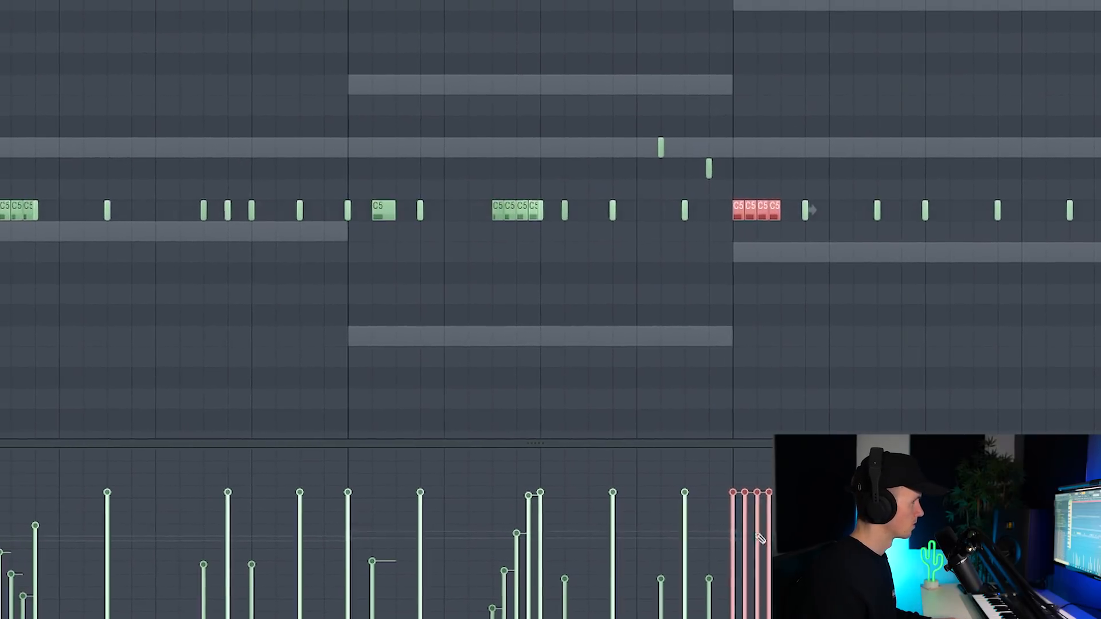
pyautogui.keyDown('ctrl'); pyautogui.click(899, 260); pyautogui.keyUp('ctrl')
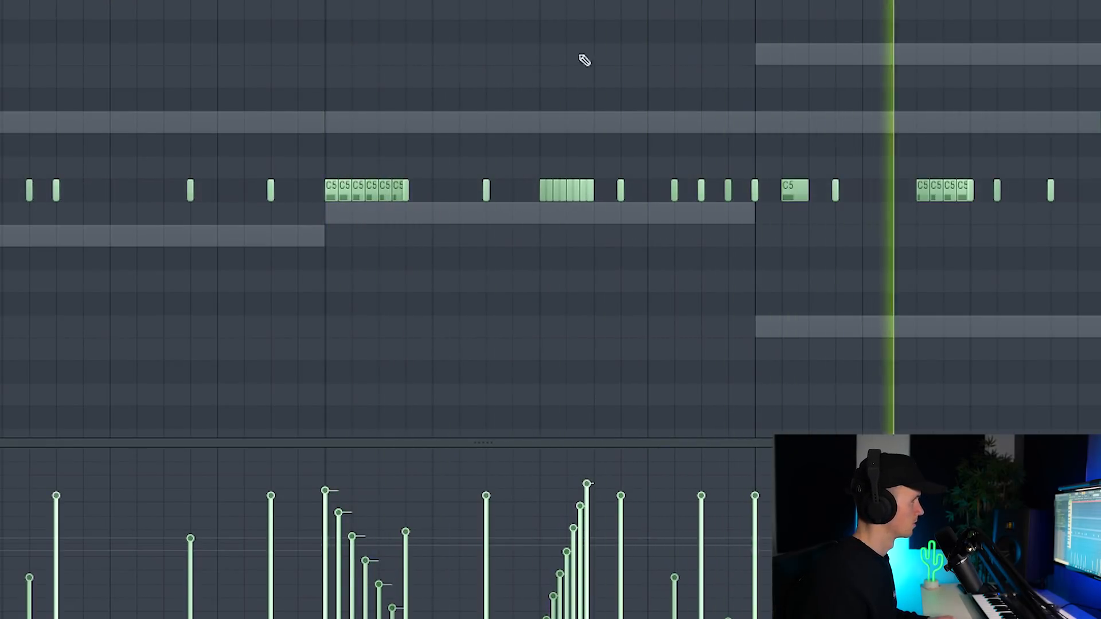
# - Add Greeze - Chizzle Counter Snare as a new channel and copy the first counter snare's pattern into it
pyautogui.scroll(-4, 589, 60)
pyautogui.scroll(2, 717, 79)
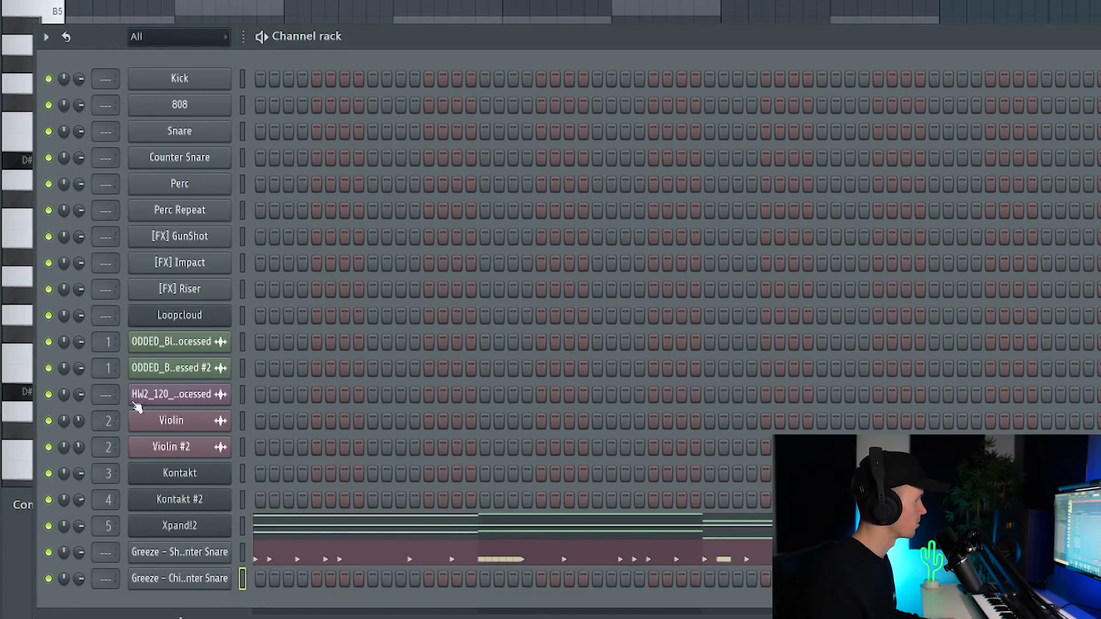
pyautogui.click(287, 591)
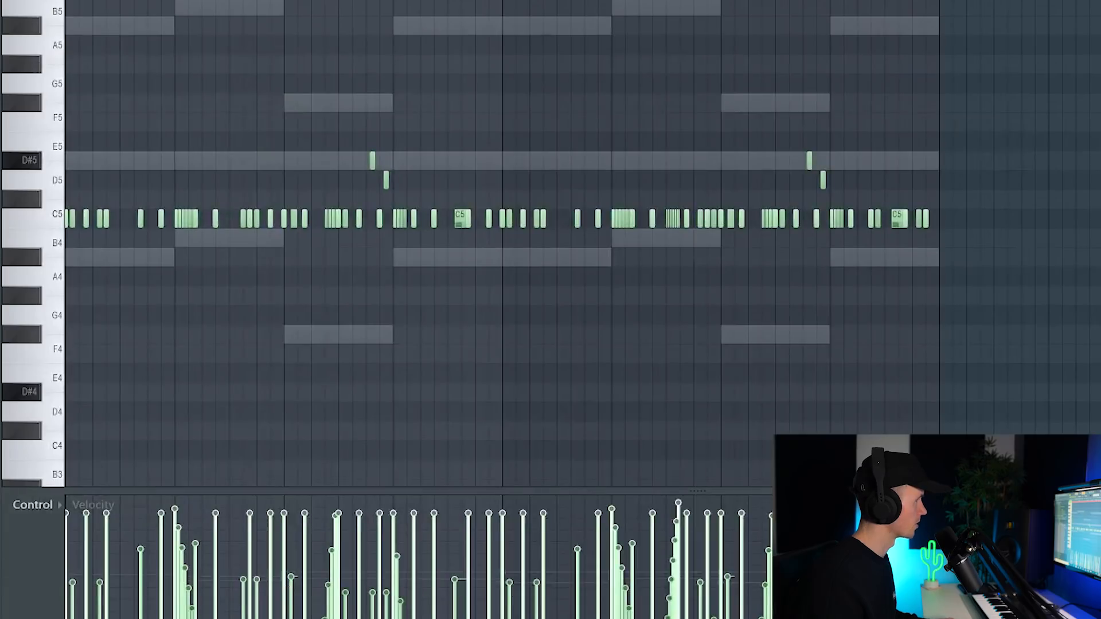
# - Thin out the copied Chizzle counter snare pattern by deleting rolls, higher-pitched hits and other selected hits across the eight bars
pyautogui.scroll(1, 312, 270)
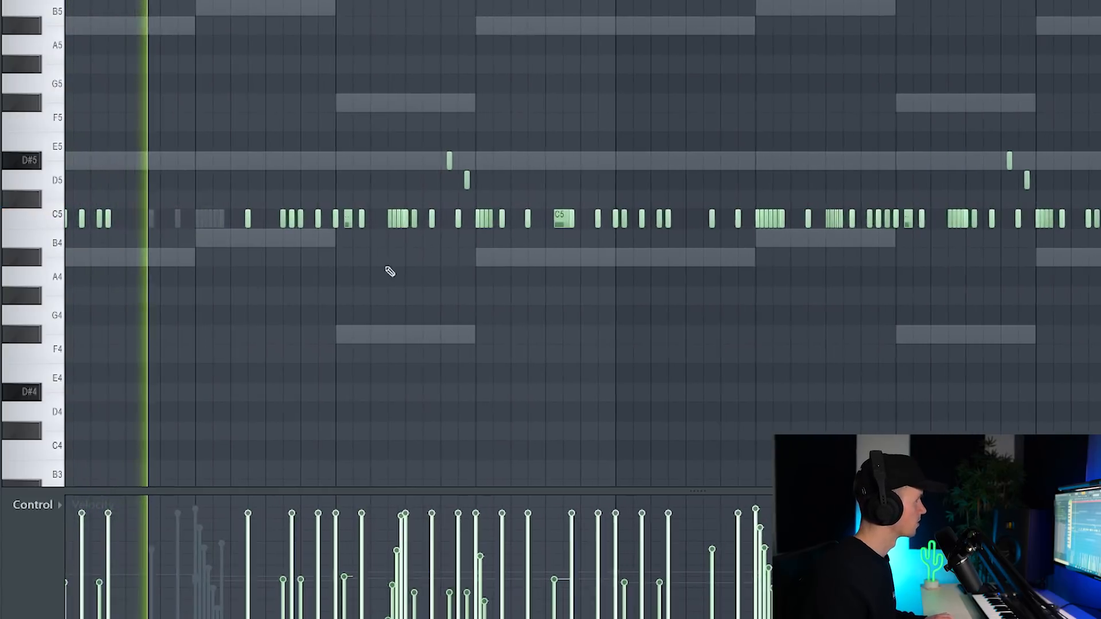
pyautogui.scroll(2, 404, 247)
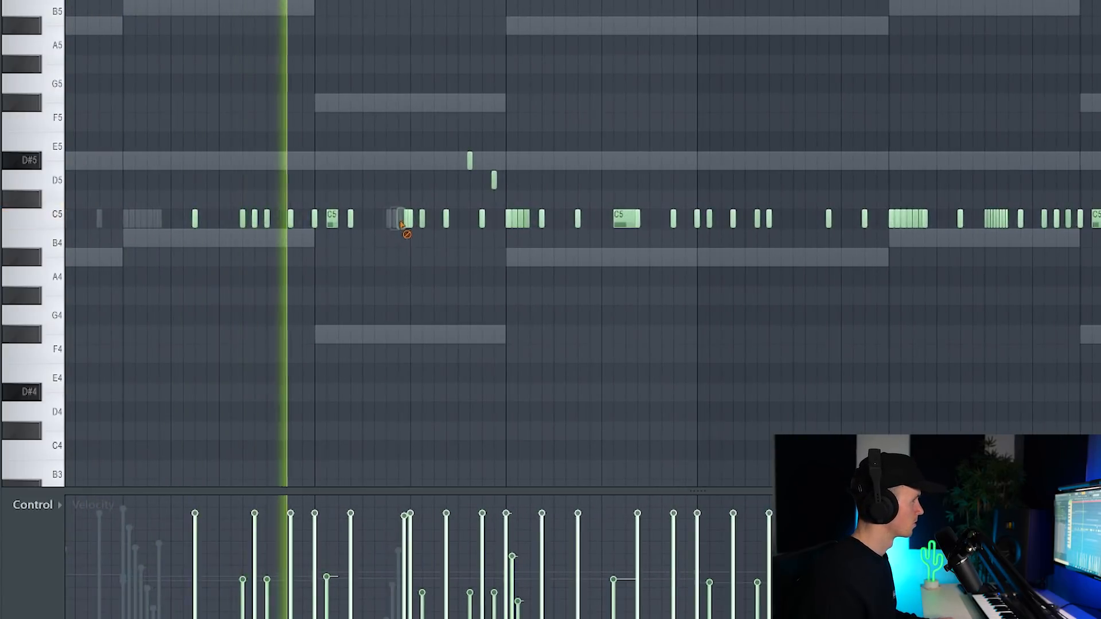
pyautogui.scroll(-3, 243, 86)
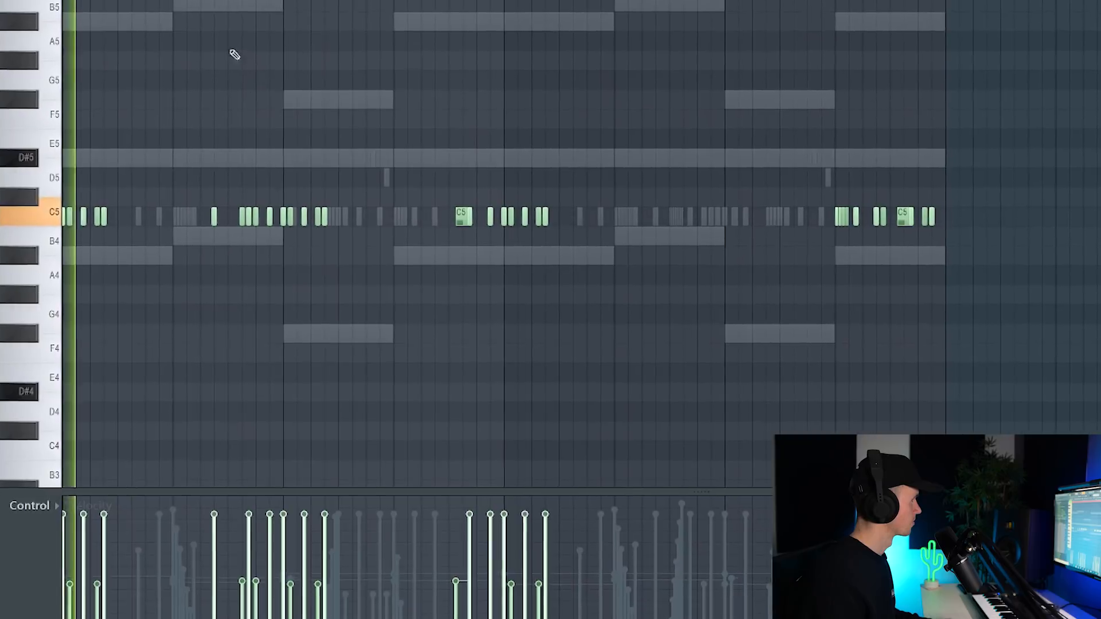
pyautogui.moveTo(378, 172); pyautogui.dragTo(169, 247)
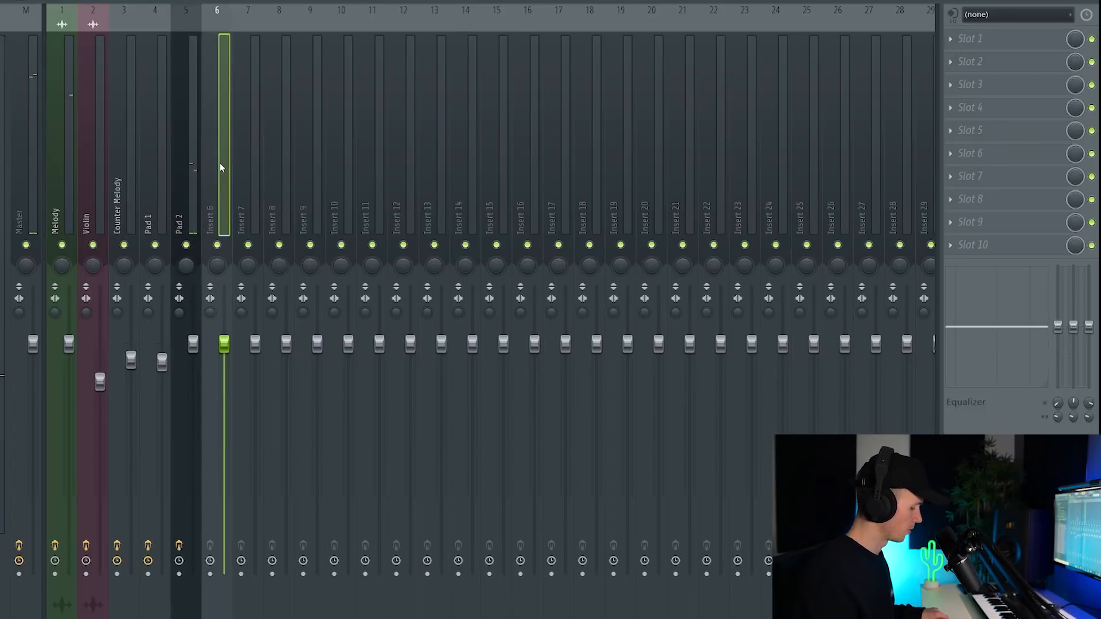
# - Route the two counter snare channels to mixer tracks 6 and 7, and set up a ping-pong Fruity Delay 2 on Counter Snare
pyautogui.hotkey('ctrl', 'shift', 'l')
pyautogui.press('space')
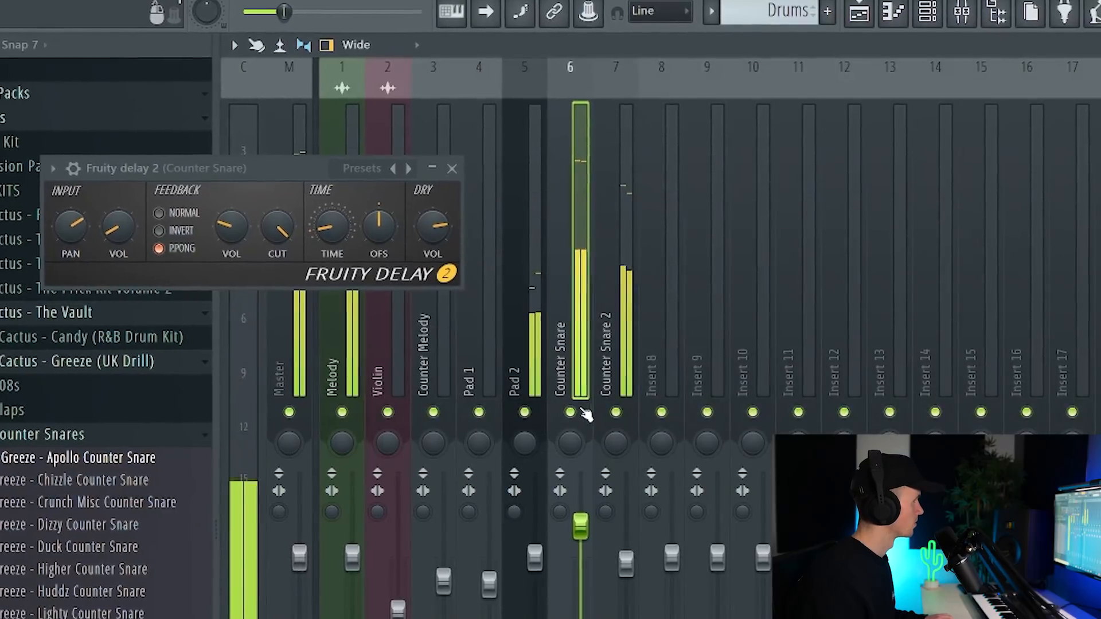
pyautogui.click(452, 168)
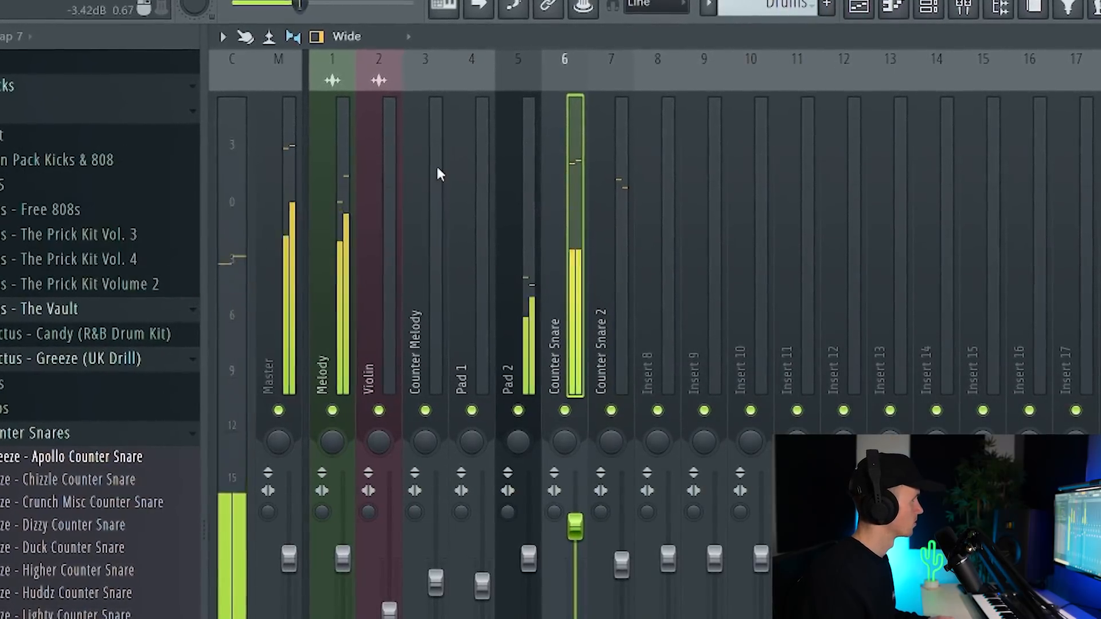
# - Program the Greeze - Narsty Snare channel with hits on steps 9, 23, 29 and 41, continuing the snare pattern across eight bars
pyautogui.click(614, 173)
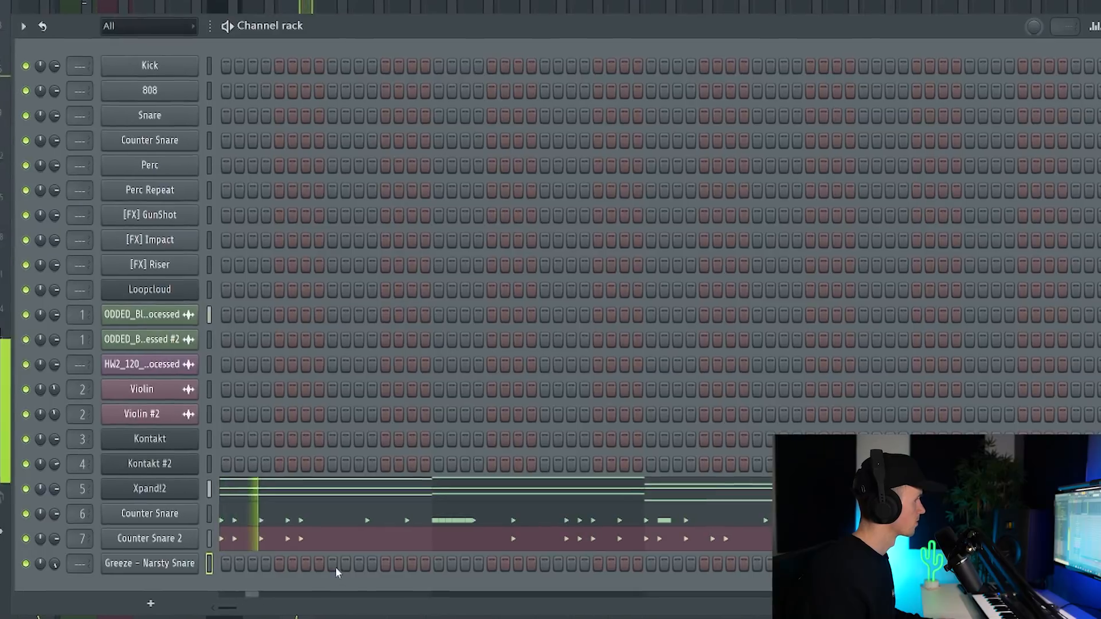
pyautogui.click(333, 565)
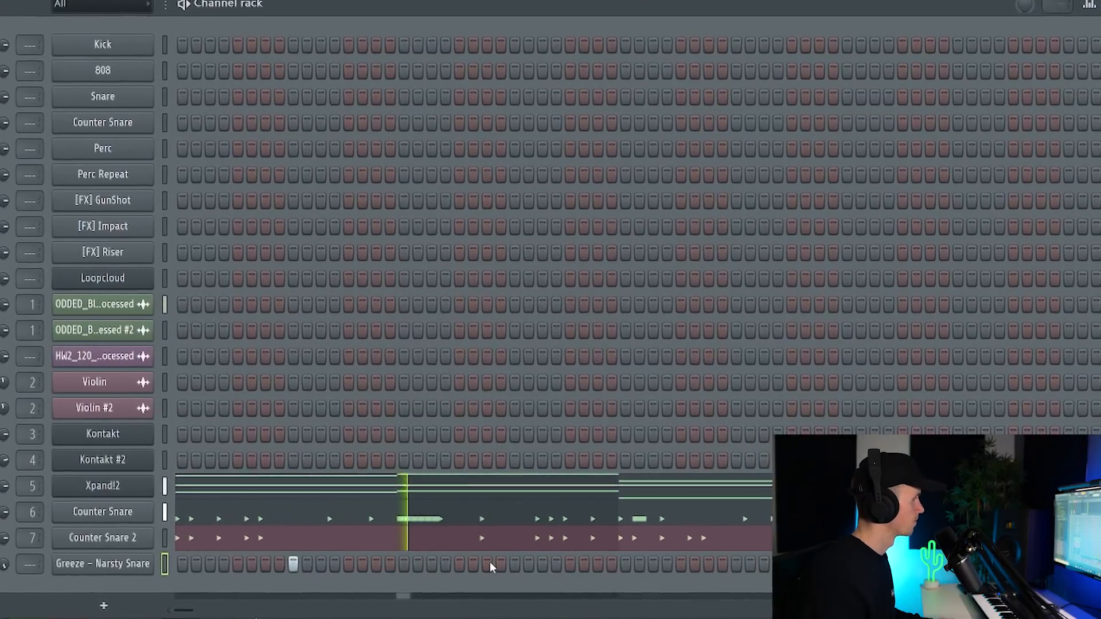
pyautogui.click(518, 565)
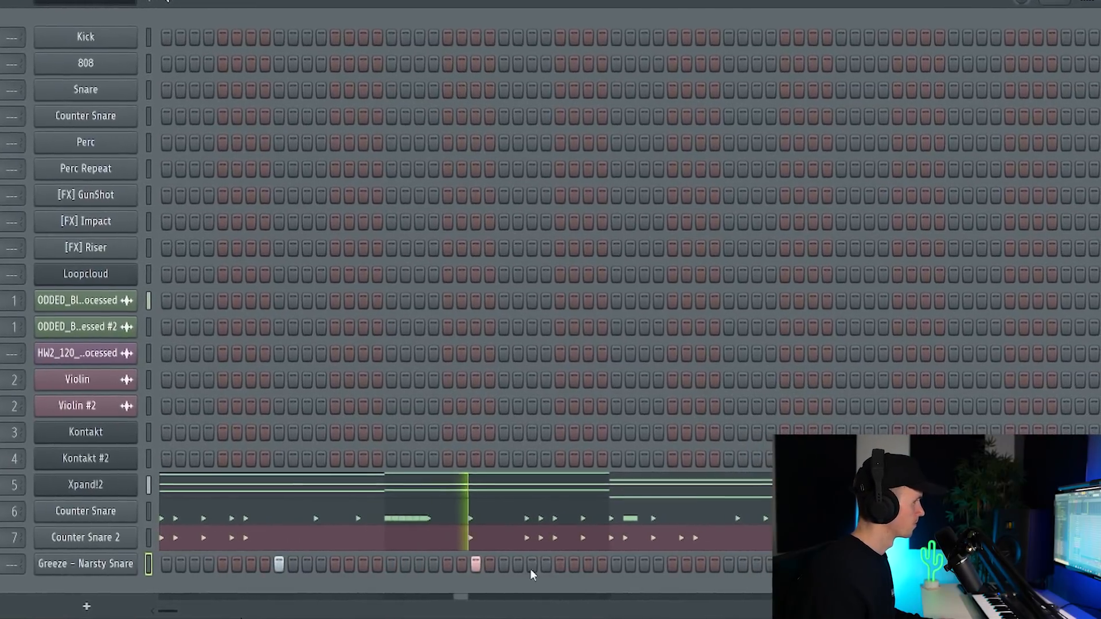
pyautogui.click(560, 565)
pyautogui.click(729, 565)
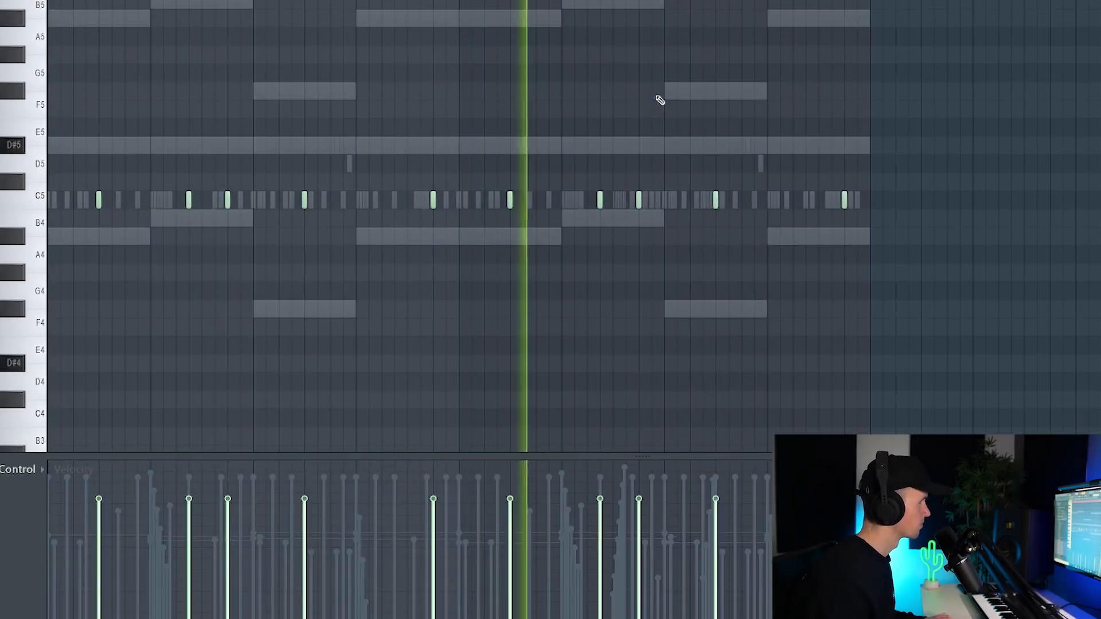
pyautogui.scroll(3, 662, 115)
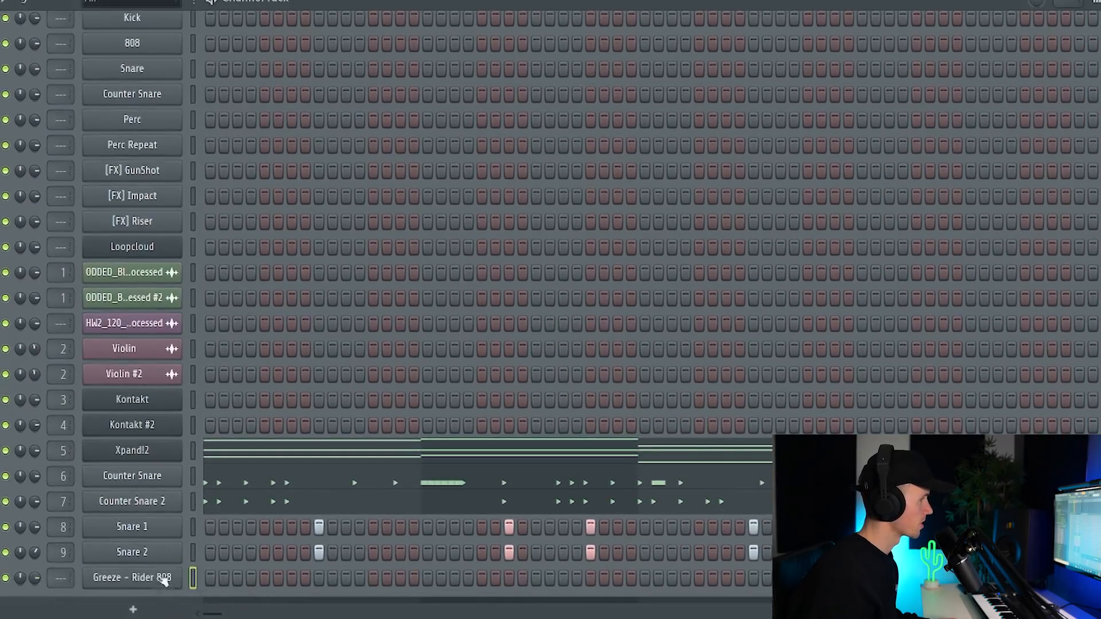
# - Write D#5 notes and short higher slides for Greeze - Rider 808, plus a D#4 slide note at 3:13:00 lasting 0:04:00
pyautogui.click(162, 600)
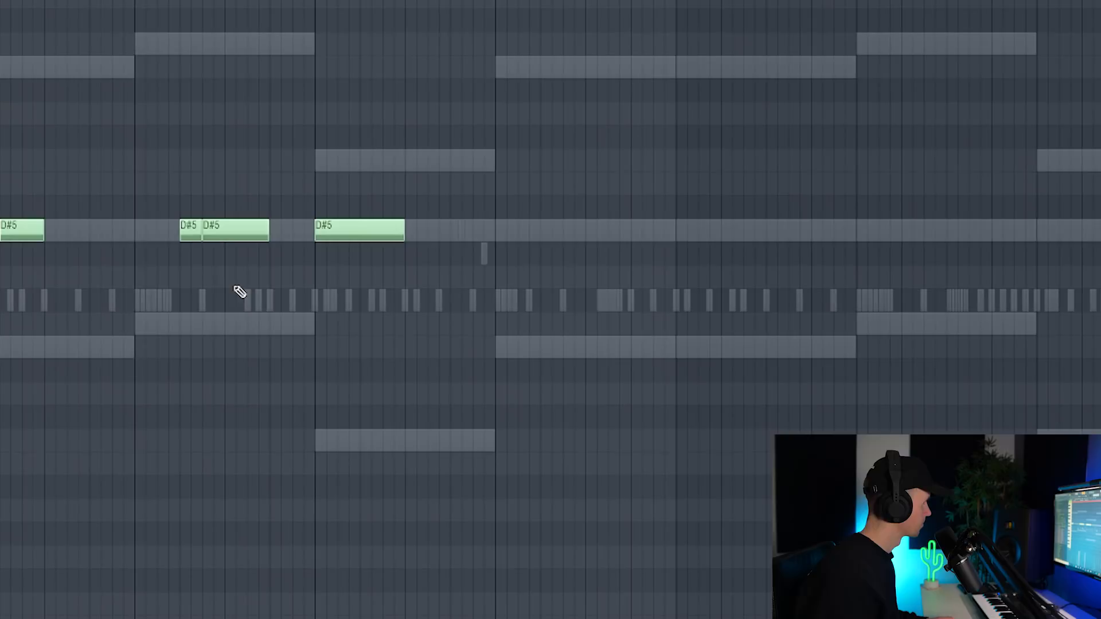
pyautogui.keyDown('ctrl'); pyautogui.scroll(4, 236, 292); pyautogui.keyUp('ctrl')
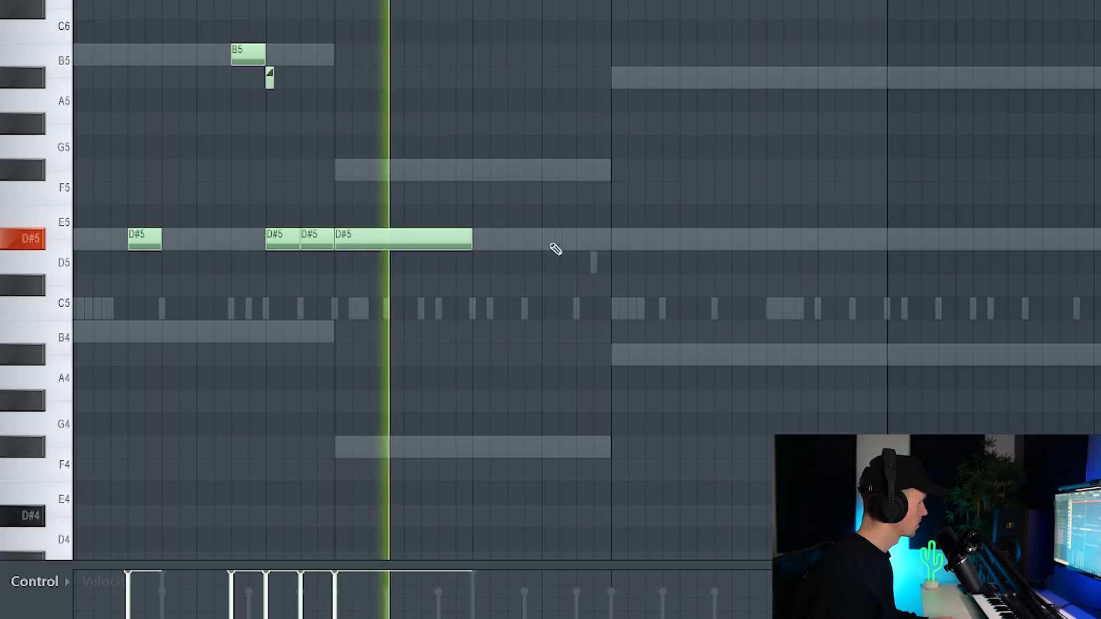
pyautogui.click(556, 244)
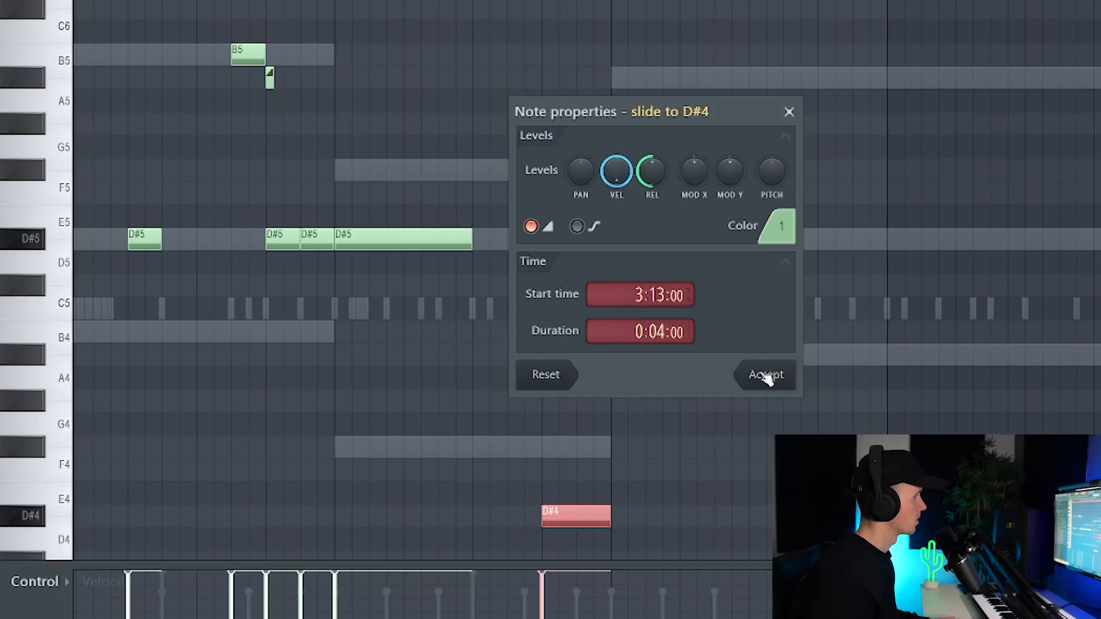
pyautogui.click(768, 378)
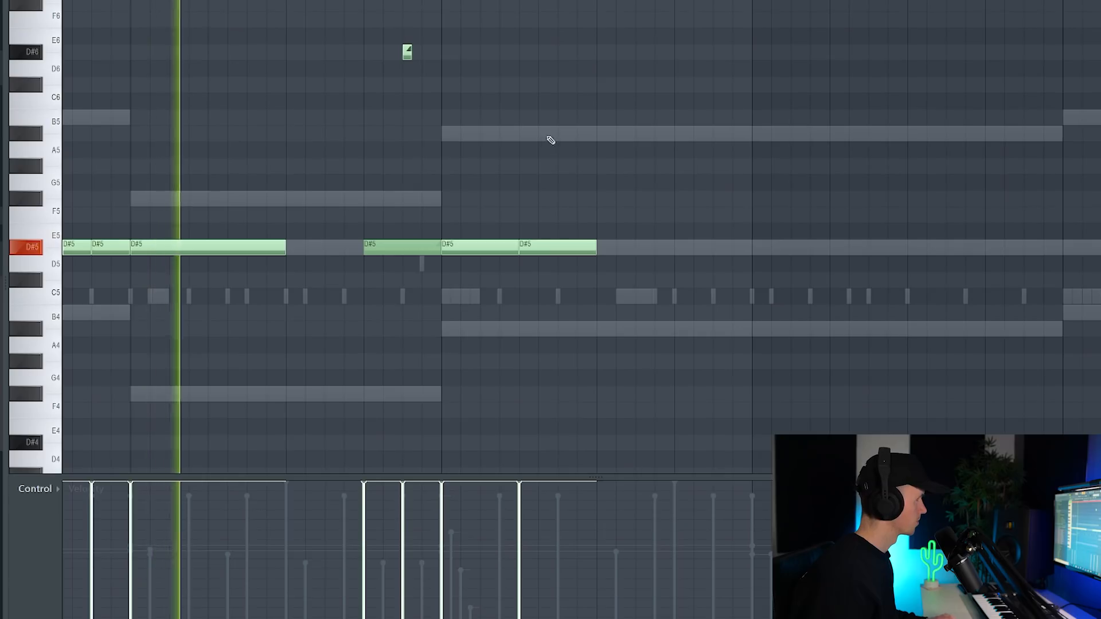
# - Chop the D#6 note at the end of bar 7 of the 808 into eight short notes and raise them an octave to D#7
pyautogui.scroll(-3, 548, 141)
pyautogui.scroll(2, 518, 172)
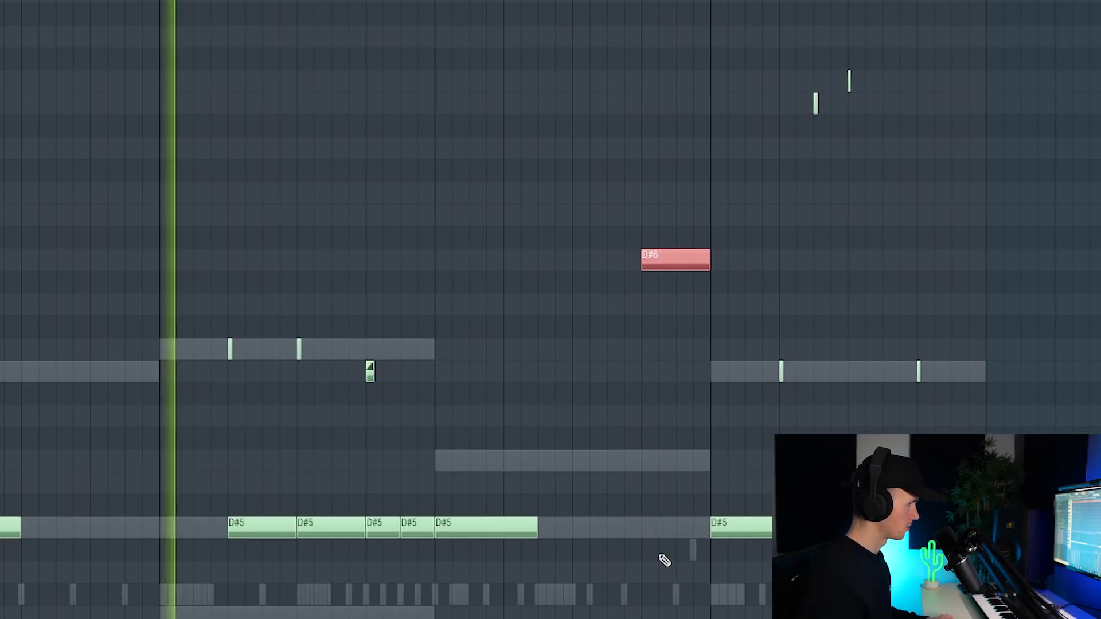
pyautogui.hotkey('alt', 'u')
pyautogui.moveTo(196, 311); pyautogui.dragTo(196, 300)
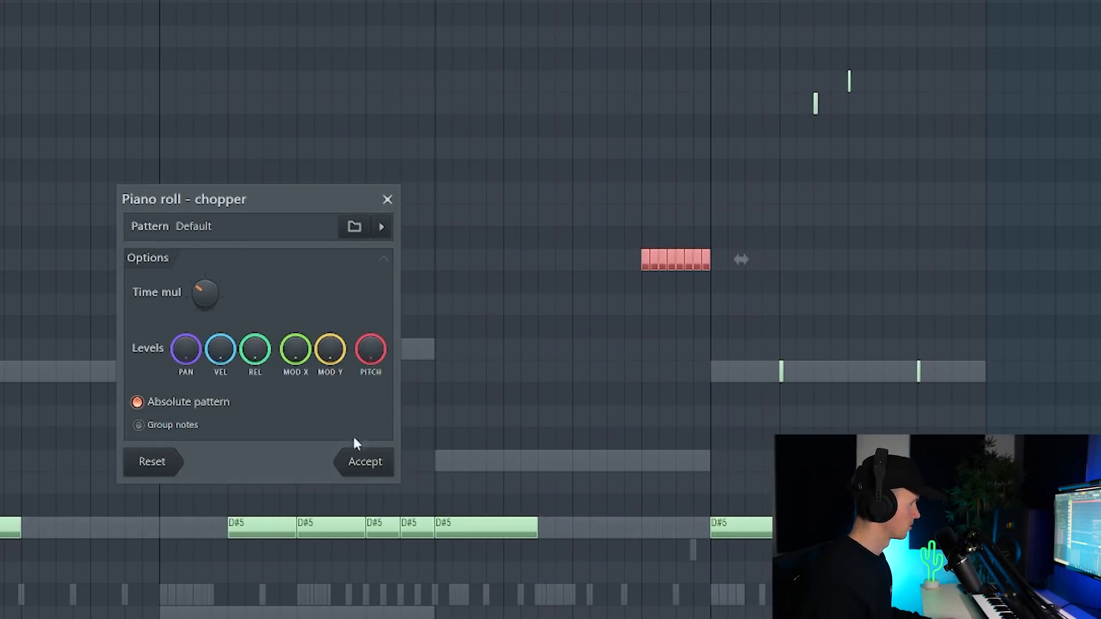
pyautogui.click(362, 457)
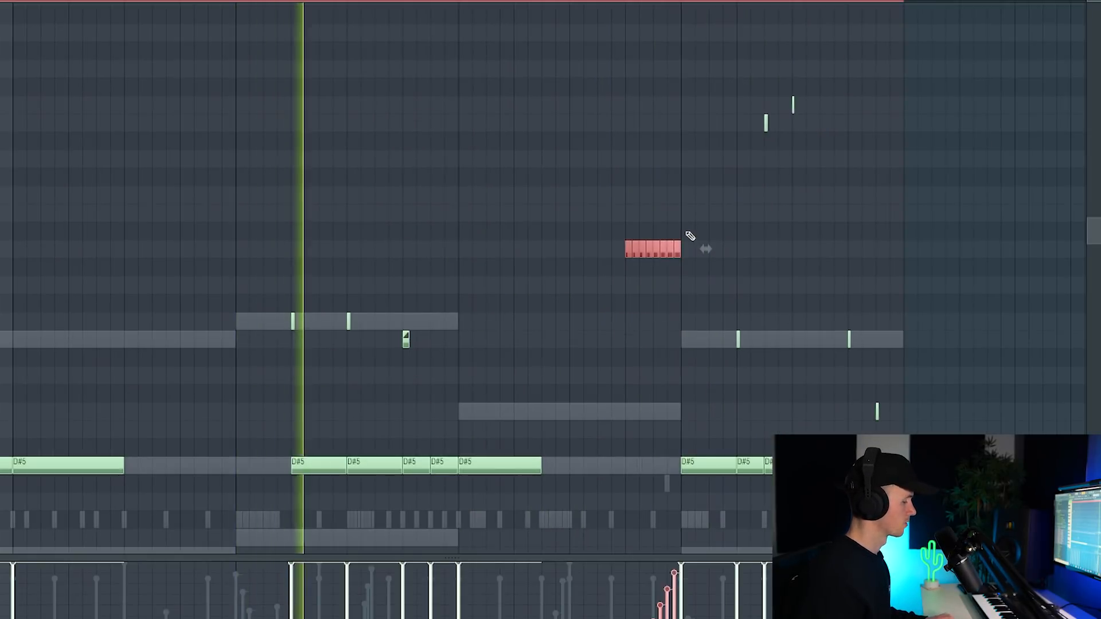
pyautogui.hotkey('ctrl', 'Up')
pyautogui.scroll(5, 690, 236)
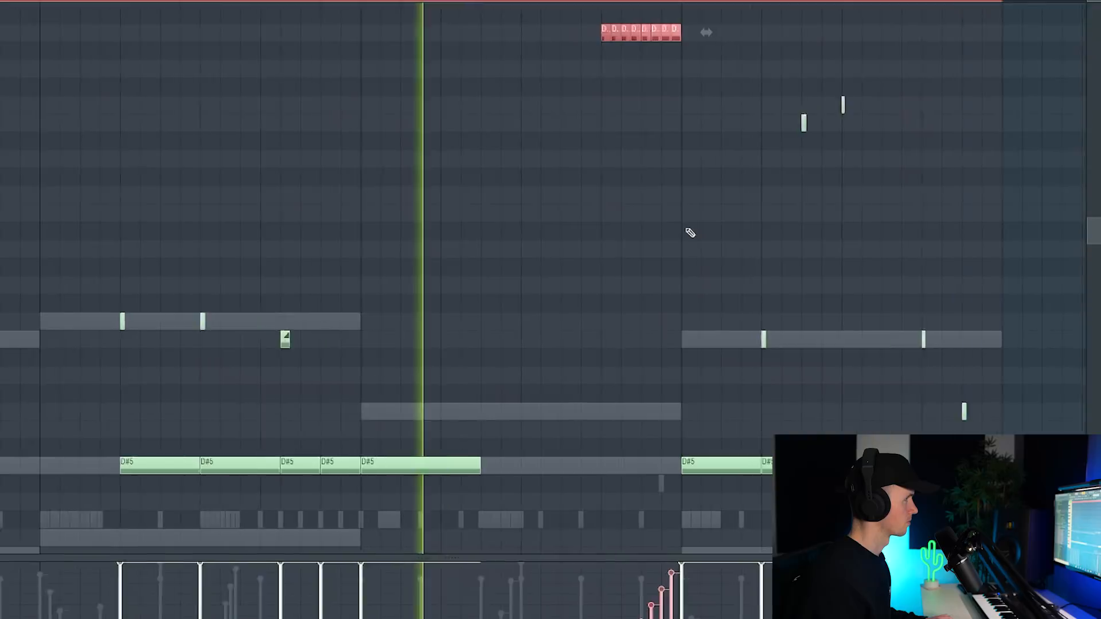
pyautogui.scroll(-4, 690, 233)
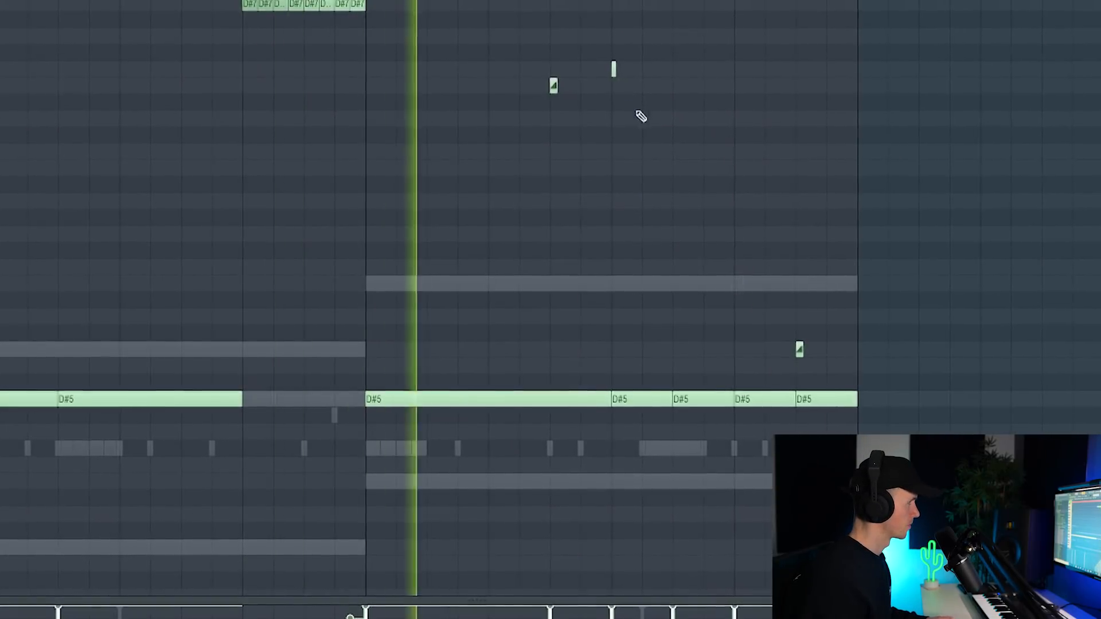
# - Rework the 808's slides over bar 8, placing two B6 slide notes and two lower slide notes above the closing D#5 notes
pyautogui.moveTo(614, 69); pyautogui.dragTo(614, 194)
pyautogui.press('space')
pyautogui.click(696, 230)
pyautogui.moveTo(825, 351); pyautogui.dragTo(782, 280)
pyautogui.click(838, 276)
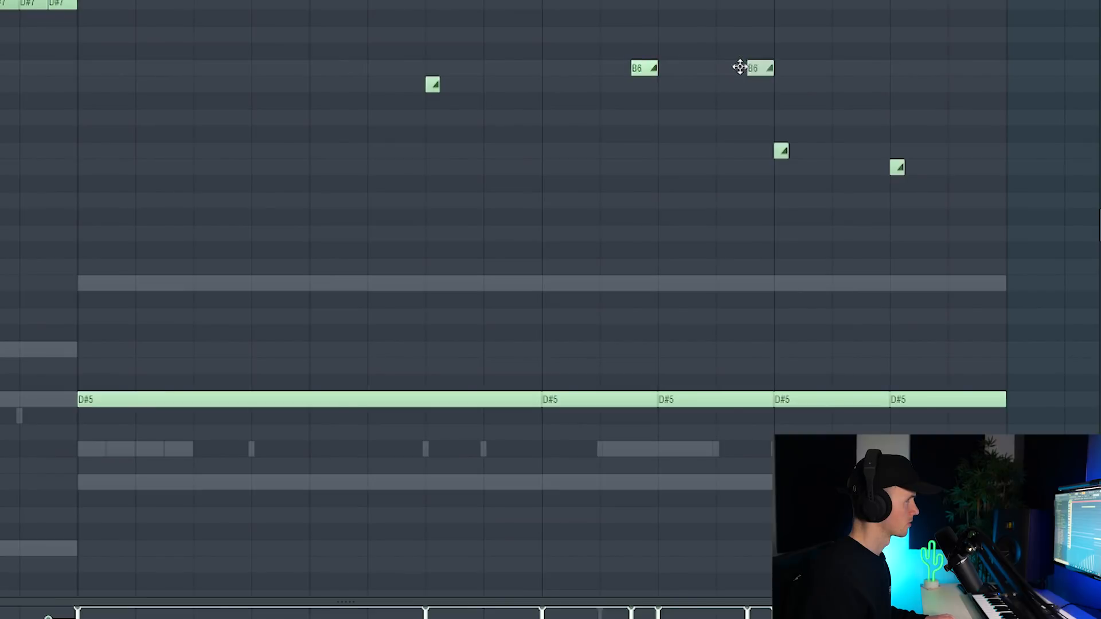
pyautogui.scroll(-4, 600, 354)
pyautogui.scroll(1, 599, 332)
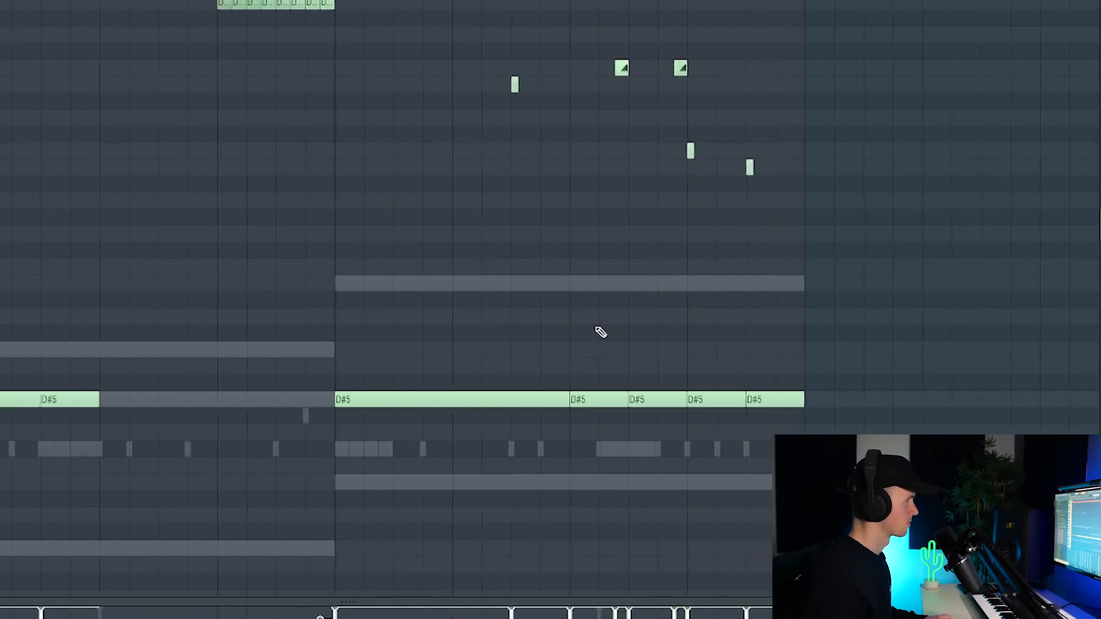
pyautogui.scroll(-2, 600, 326)
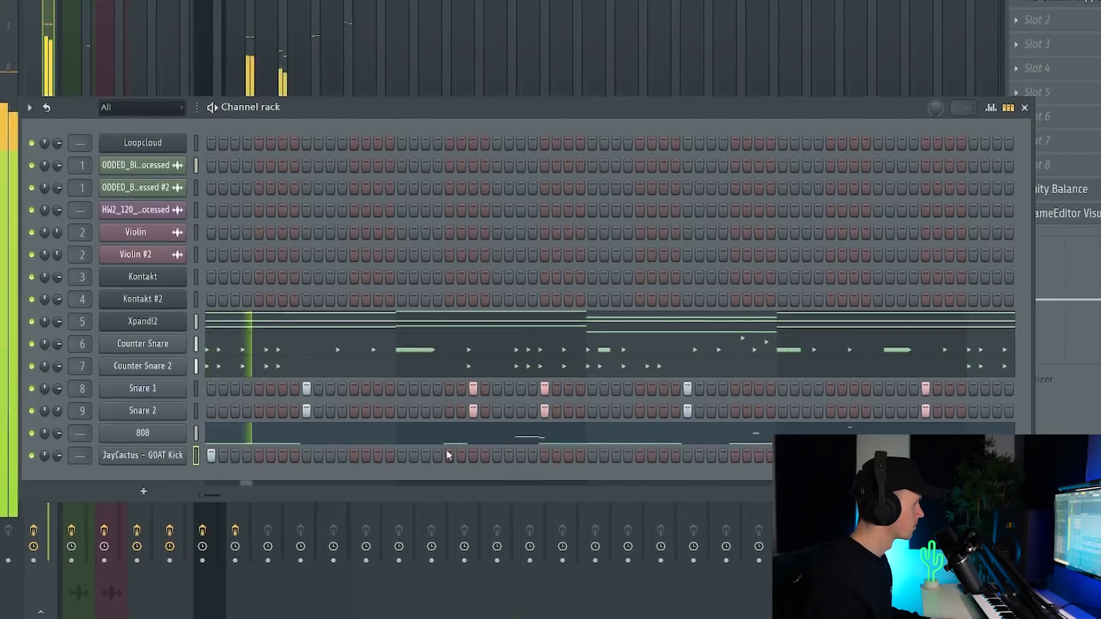
# - Program the JayCactus - GOAT Kick pattern over the first four bars, including hits on steps 21, 27 and 33
pyautogui.click(450, 455)
pyautogui.click(521, 455)
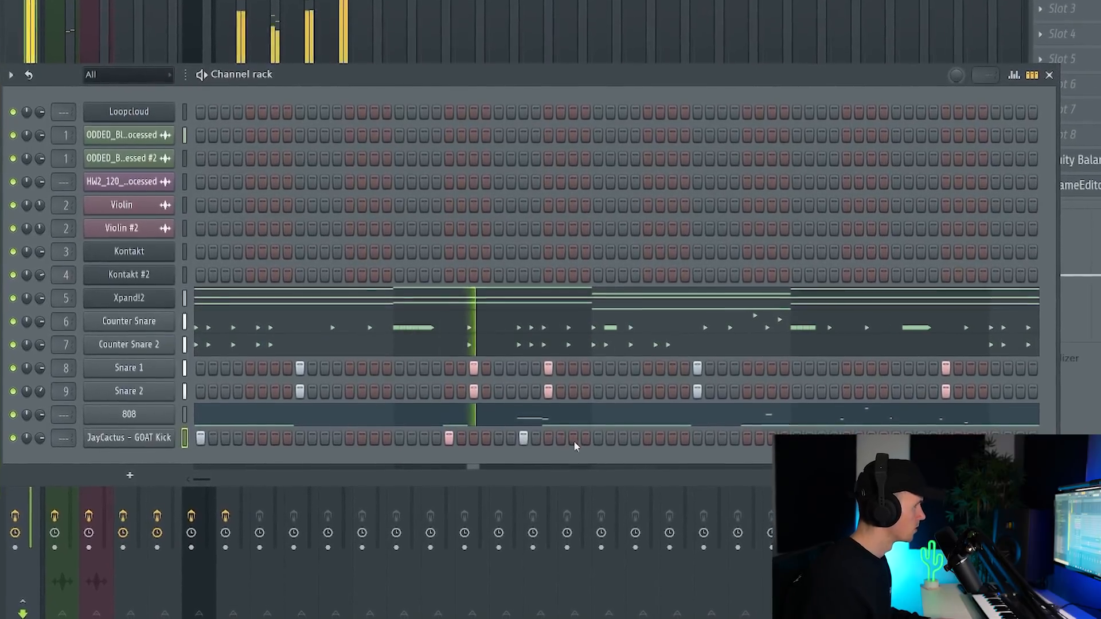
pyautogui.click(599, 438)
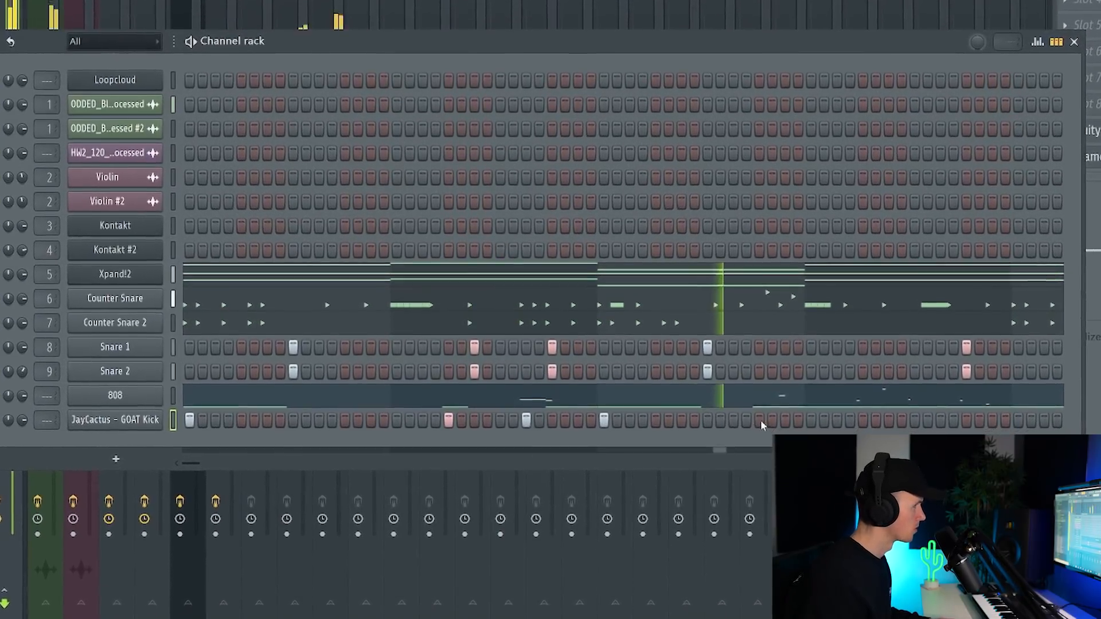
pyautogui.click(761, 420)
pyautogui.click(812, 420)
pyautogui.click(915, 419)
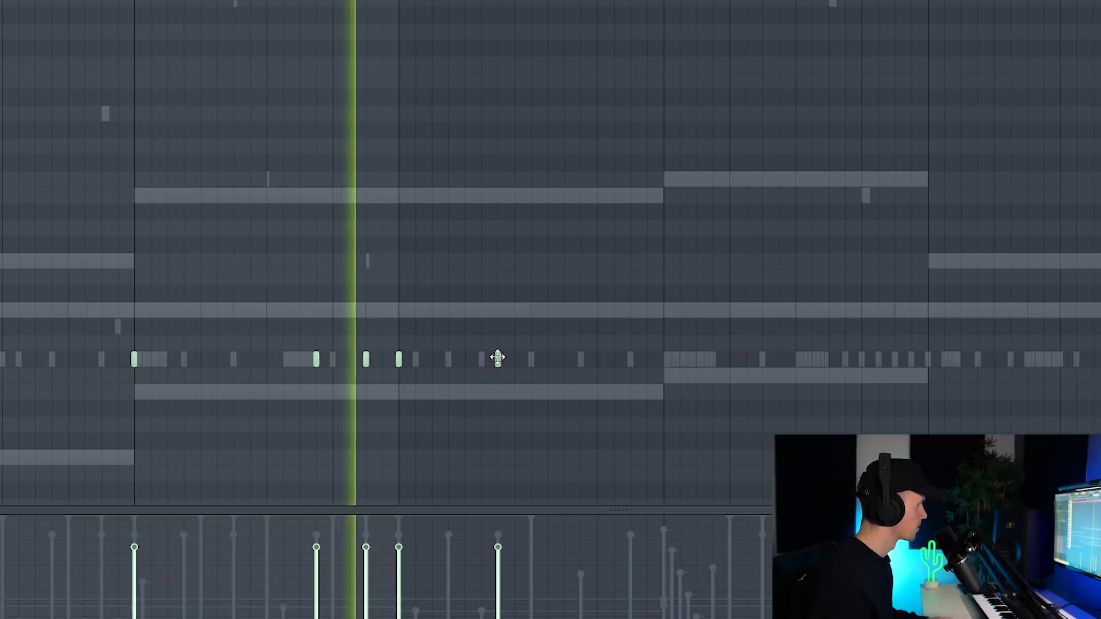
# - Continue the kick pattern with C5 hits through bars 5 to 8 in the piano roll
pyautogui.scroll(-2, 697, 380)
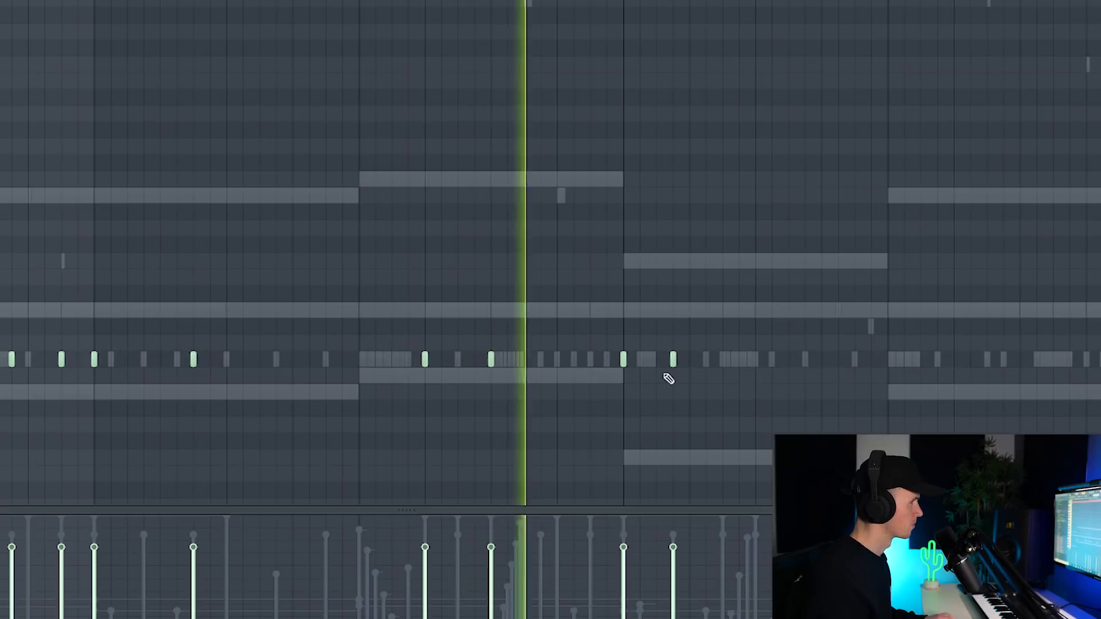
pyautogui.scroll(-2, 665, 379)
pyautogui.scroll(2, 721, 393)
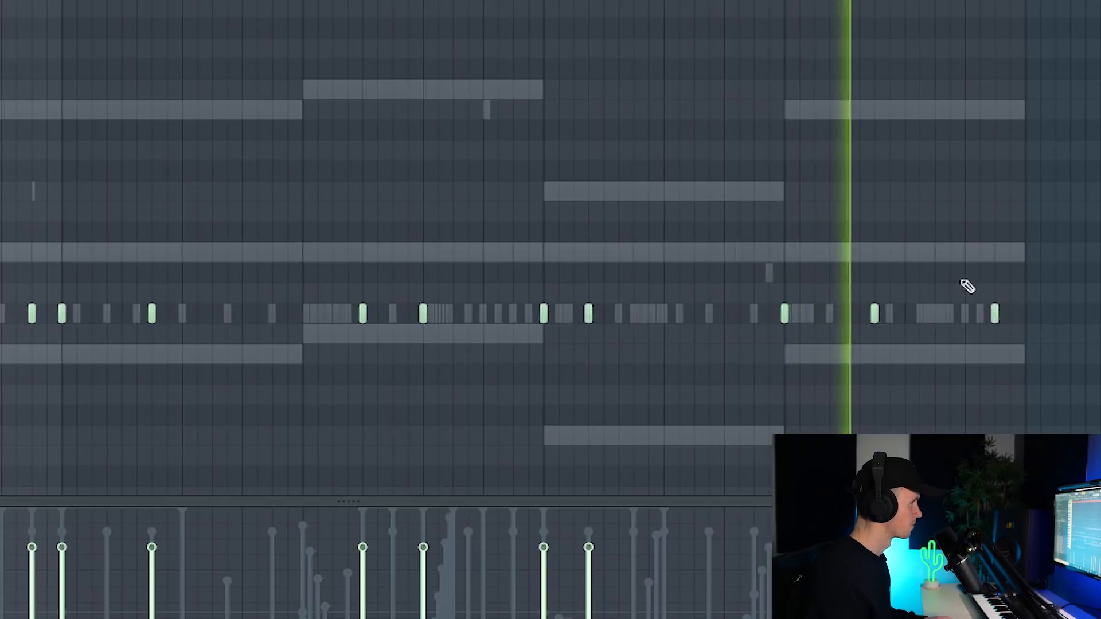
pyautogui.scroll(-2, 593, 150)
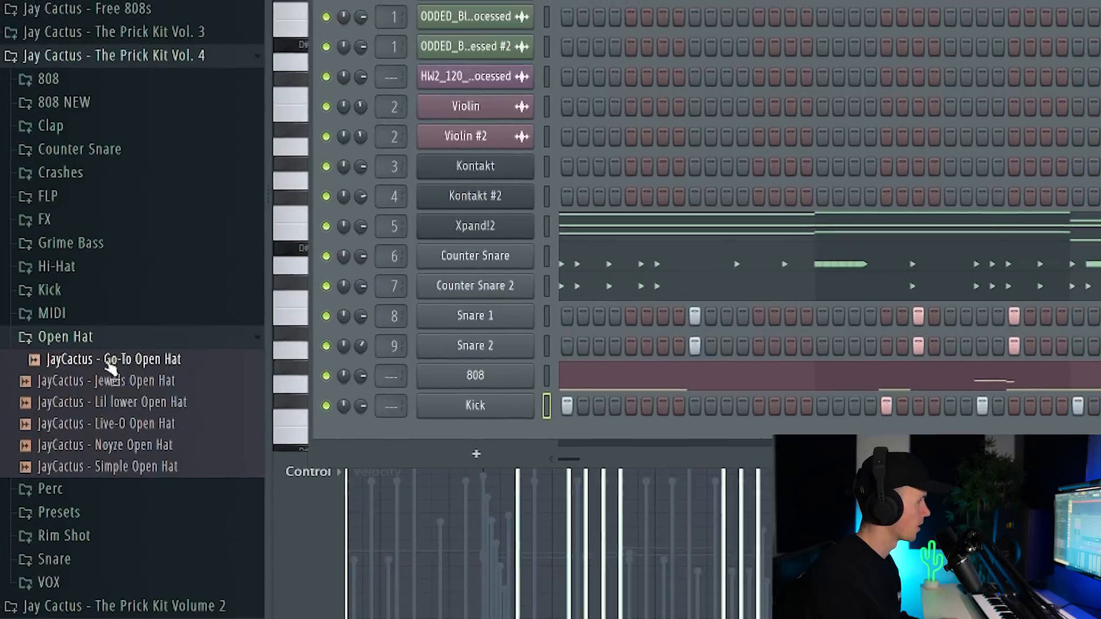
# - Add JayCactus - Go-To Open Hat as a channel, with a six-step C5 note ending bar 1 and a two-step C5 note in bar 4
pyautogui.moveTo(98, 359); pyautogui.dragTo(228, 535)
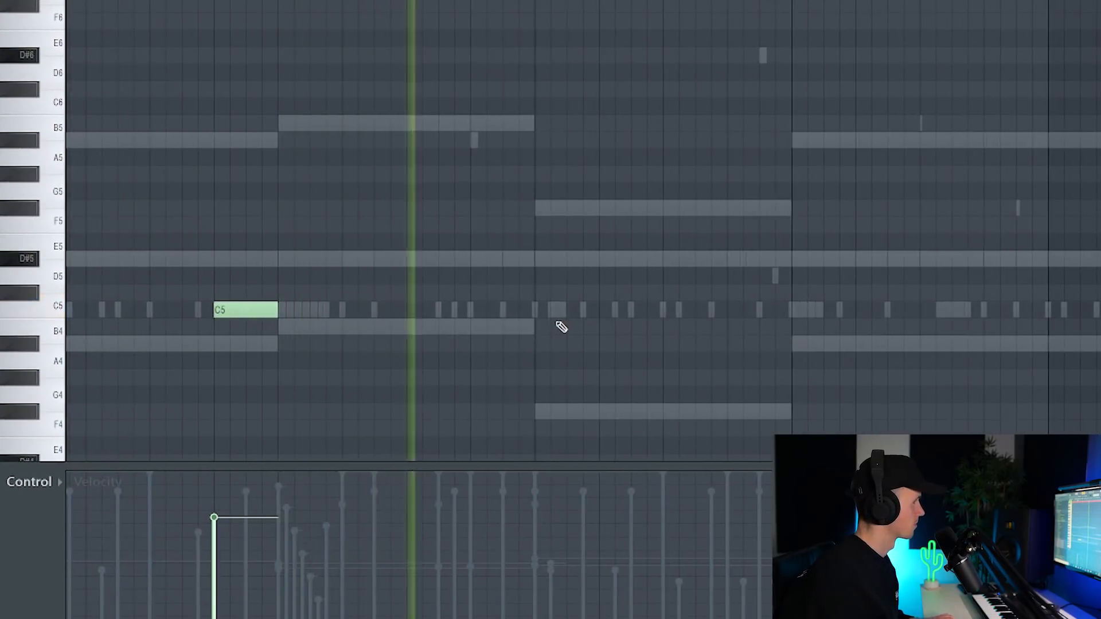
pyautogui.scroll(-2, 554, 322)
pyautogui.moveTo(471, 311)
pyautogui.mouseDown()
pyautogui.moveTo(460, 311)
pyautogui.moveTo(469, 312)
pyautogui.mouseUp()
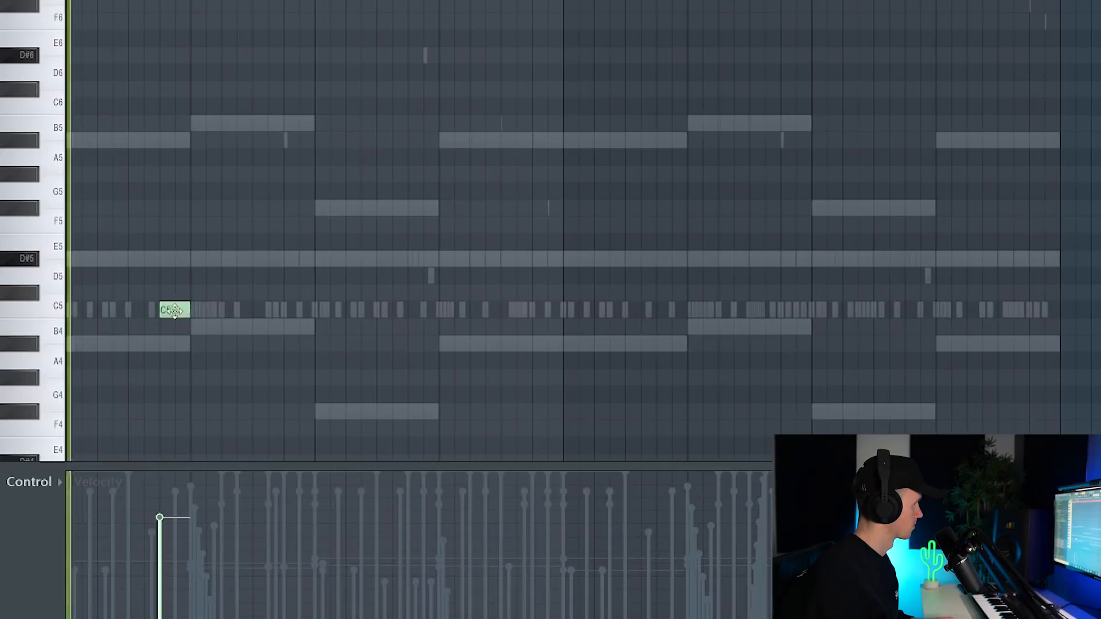
pyautogui.moveTo(174, 314)
pyautogui.mouseDown()
pyautogui.moveTo(159, 313)
pyautogui.moveTo(193, 311)
pyautogui.mouseUp()
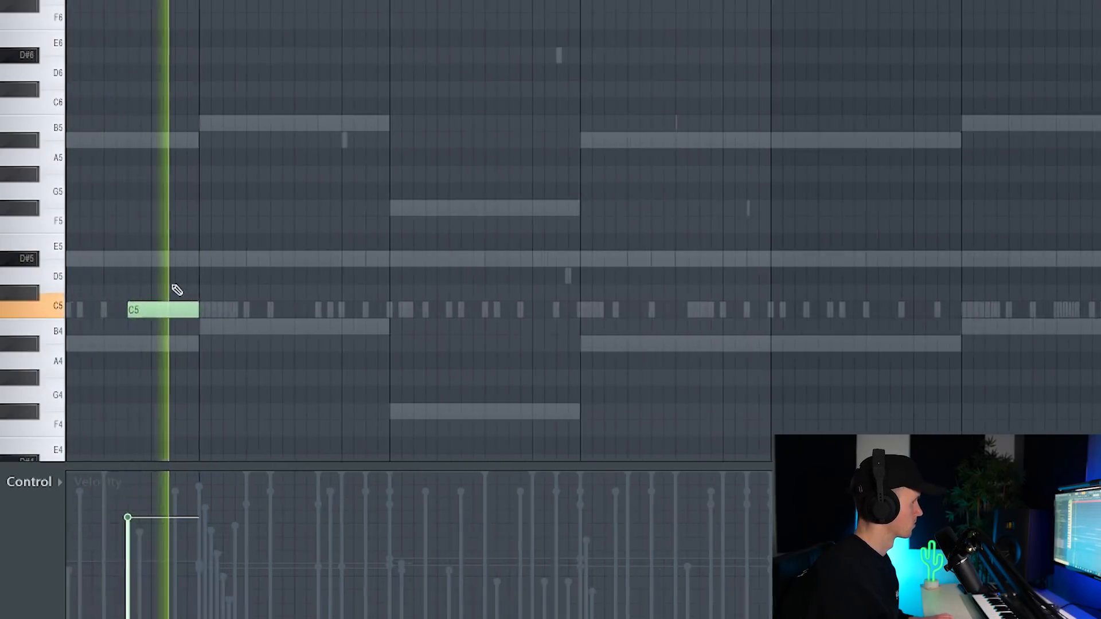
pyautogui.click(363, 310)
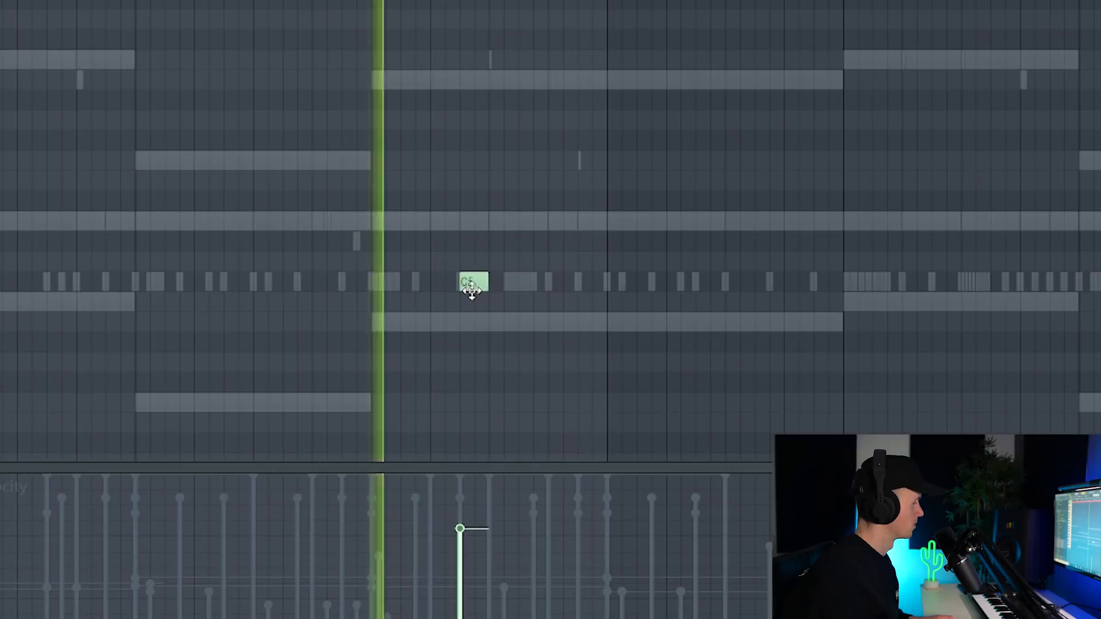
pyautogui.scroll(-3, 472, 289)
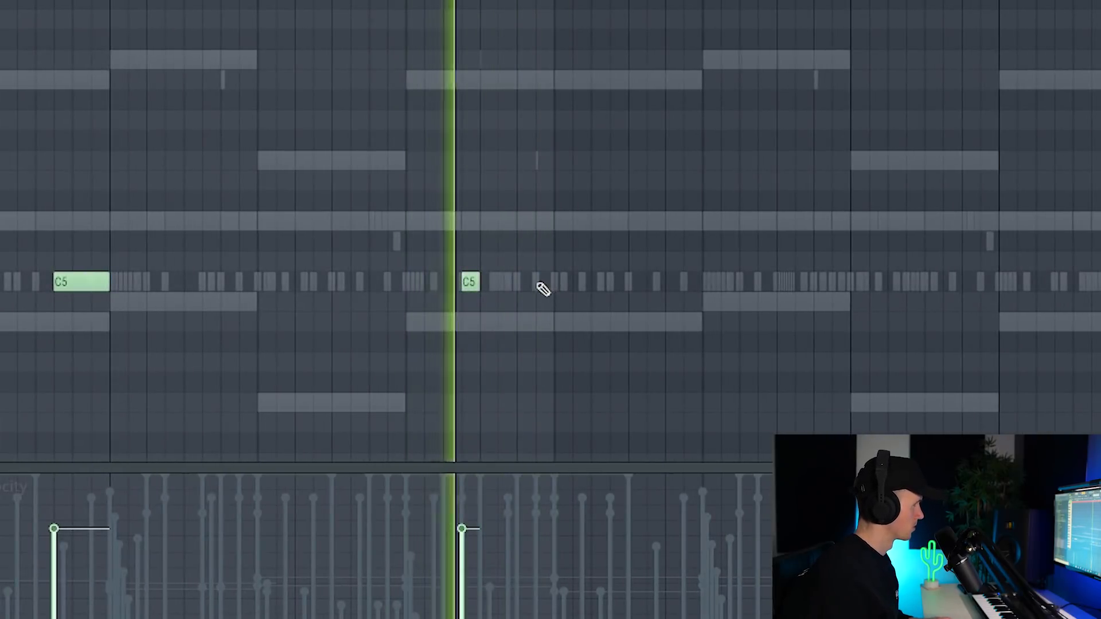
# - Duplicate all the open hat notes into bars 5 to 8 and deselect them
pyautogui.hotkey('ctrl', 'a')
pyautogui.hotkey('ctrl', 'b')
pyautogui.hotkey('ctrl', 'd')
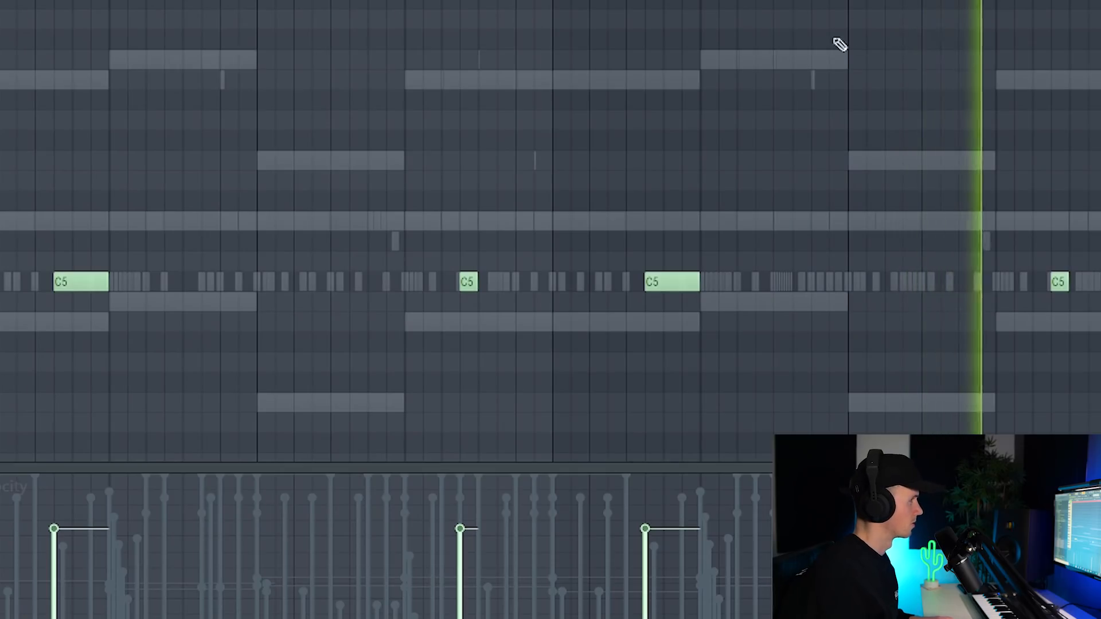
# - Add the JayCactus Shake Perc sample as a new channel and place hits on steps 4 and 7
pyautogui.moveTo(148, 256); pyautogui.dragTo(281, 585)
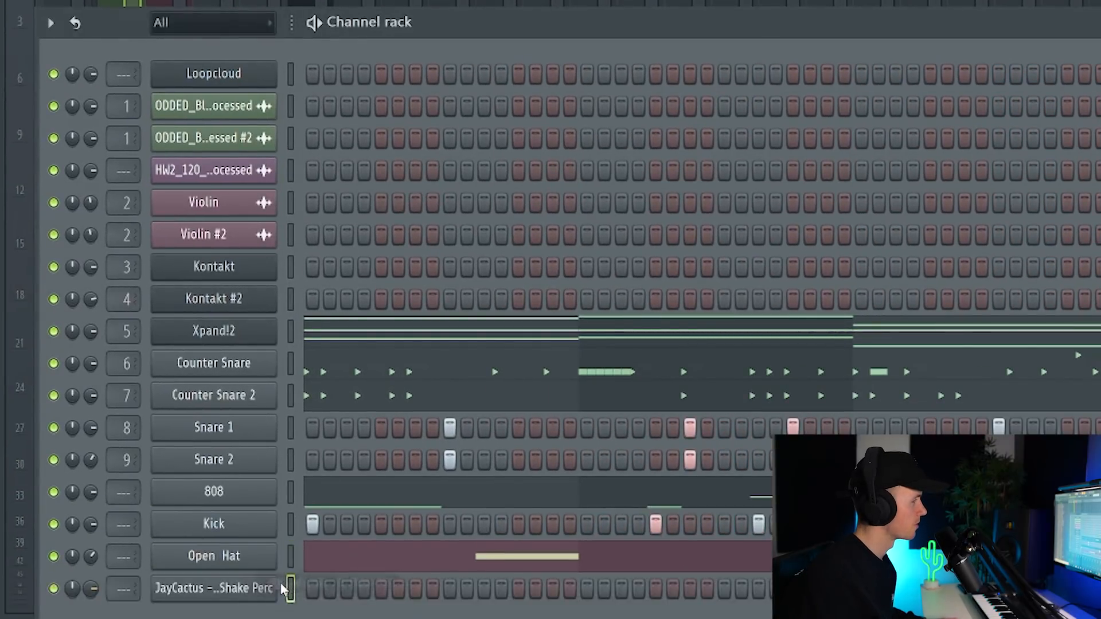
pyautogui.press('space')
pyautogui.click(364, 588)
pyautogui.click(416, 589)
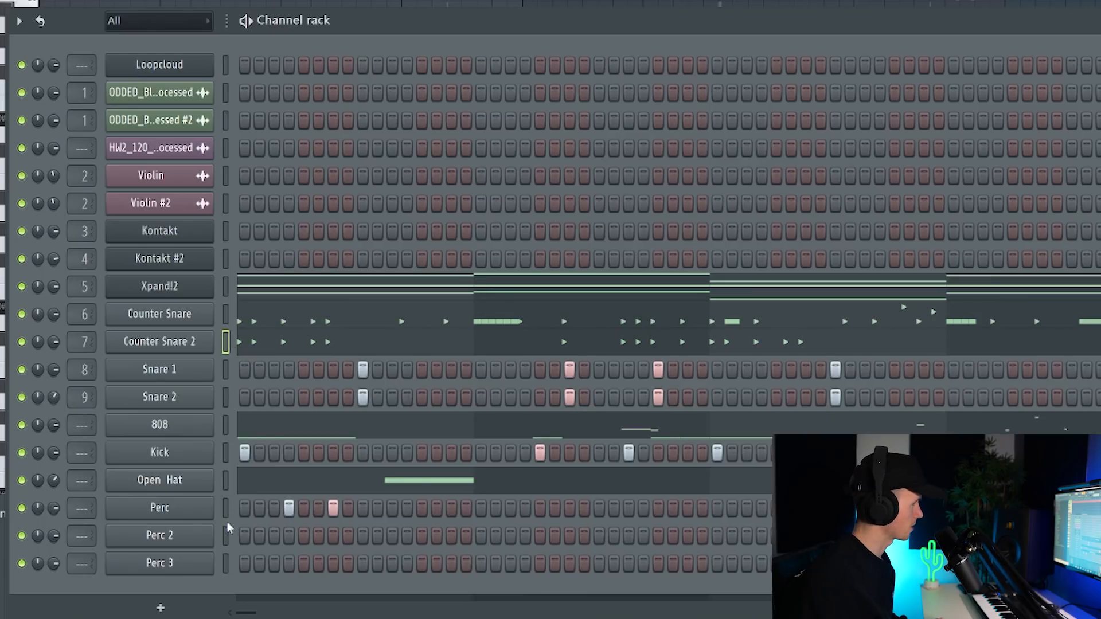
# - Copy Counter Snare 2's pattern into Perc 2 and arrange sparse C5 percussion hits across the eight bars, with varied velocities in bar 8
pyautogui.click(226, 535)
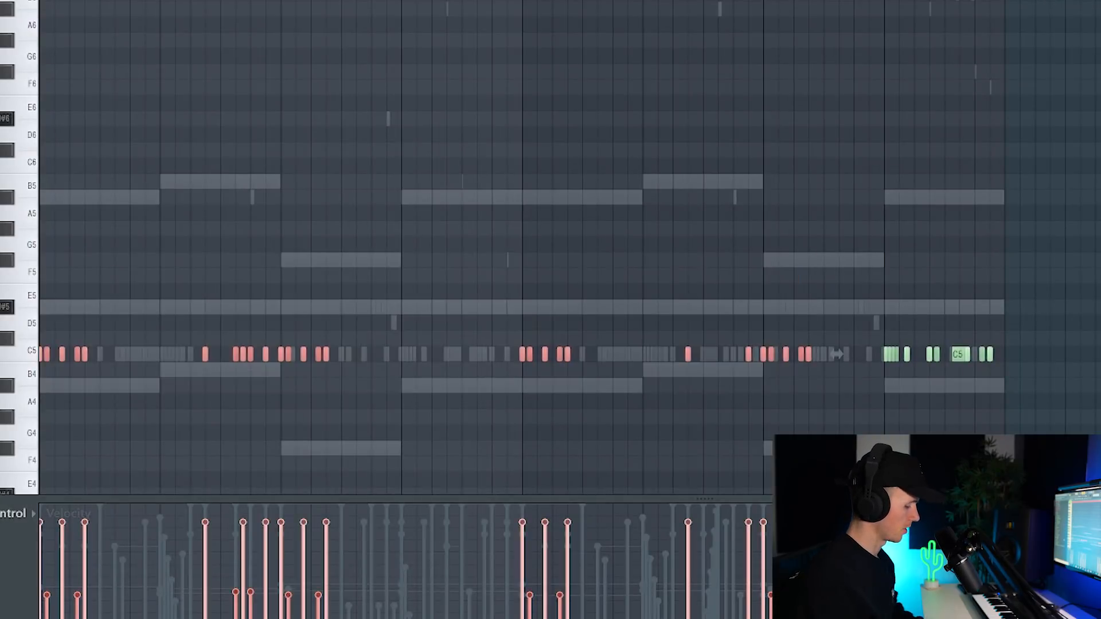
pyautogui.scroll(4, 937, 298)
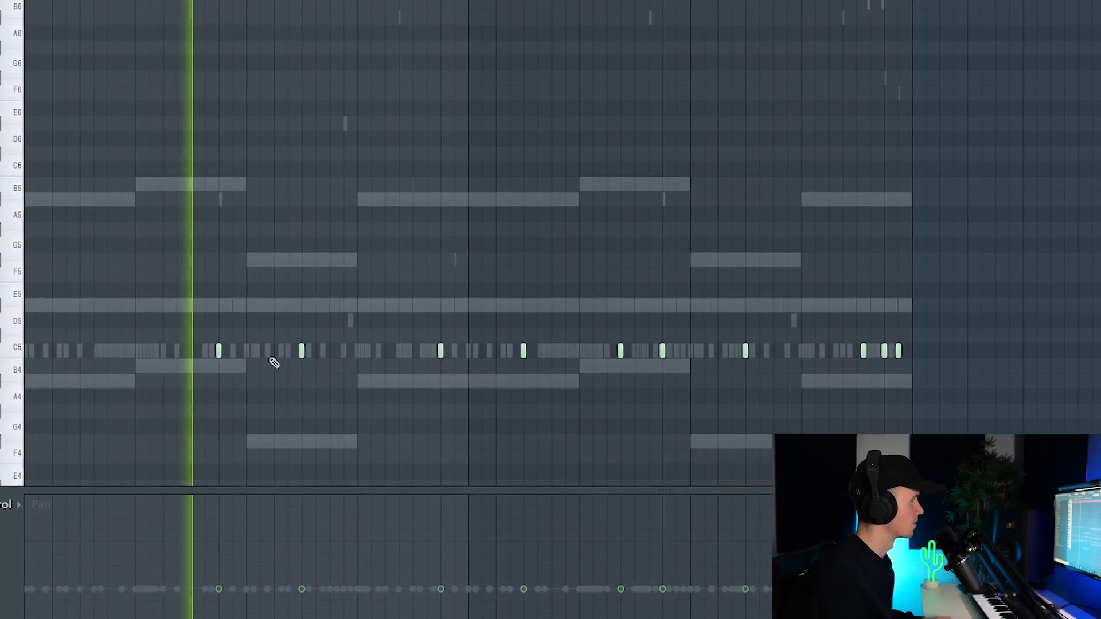
pyautogui.scroll(2, 436, 389)
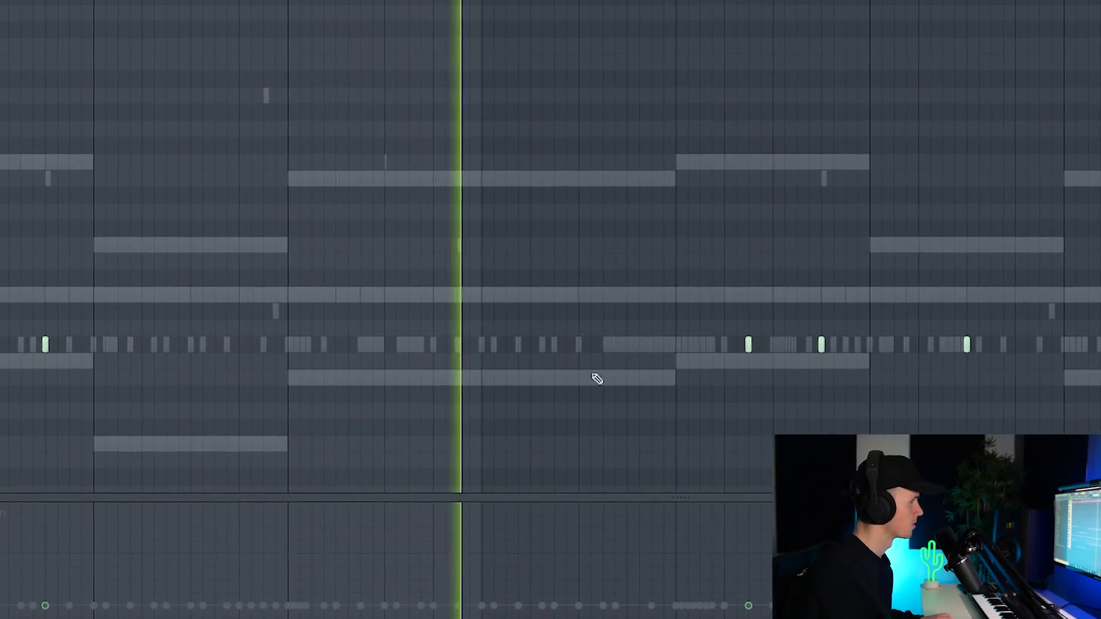
pyautogui.scroll(-2, 610, 367)
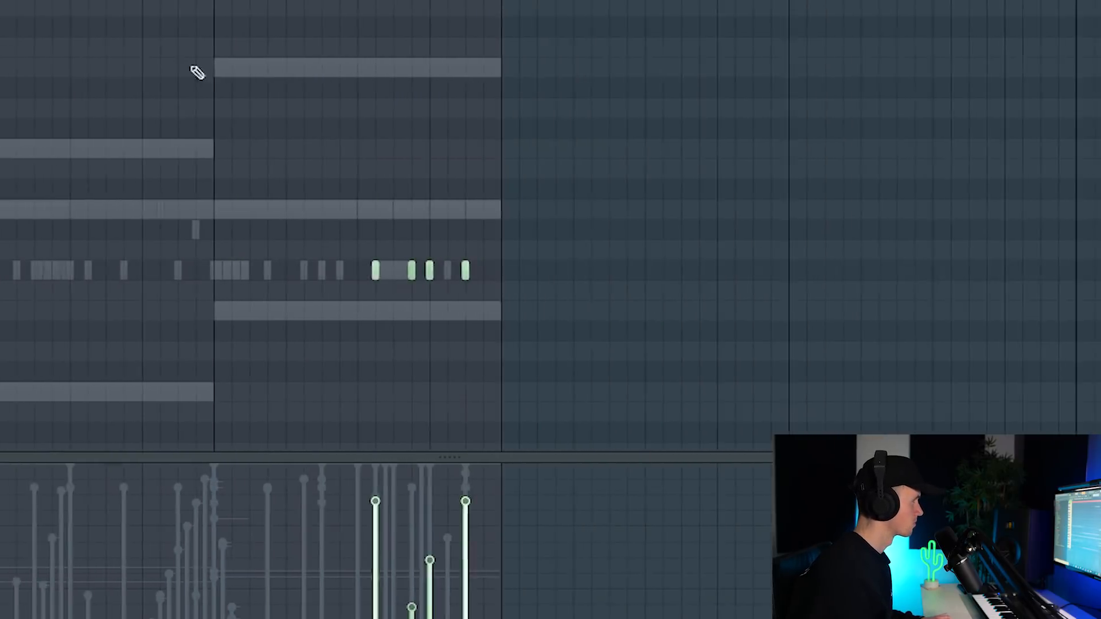
# - Place the Greeze - Razor Riser sample on playlist track 7 from bar 7 so its peak meets bar 9, and clear the clip selection
pyautogui.scroll(-4, 192, 67)
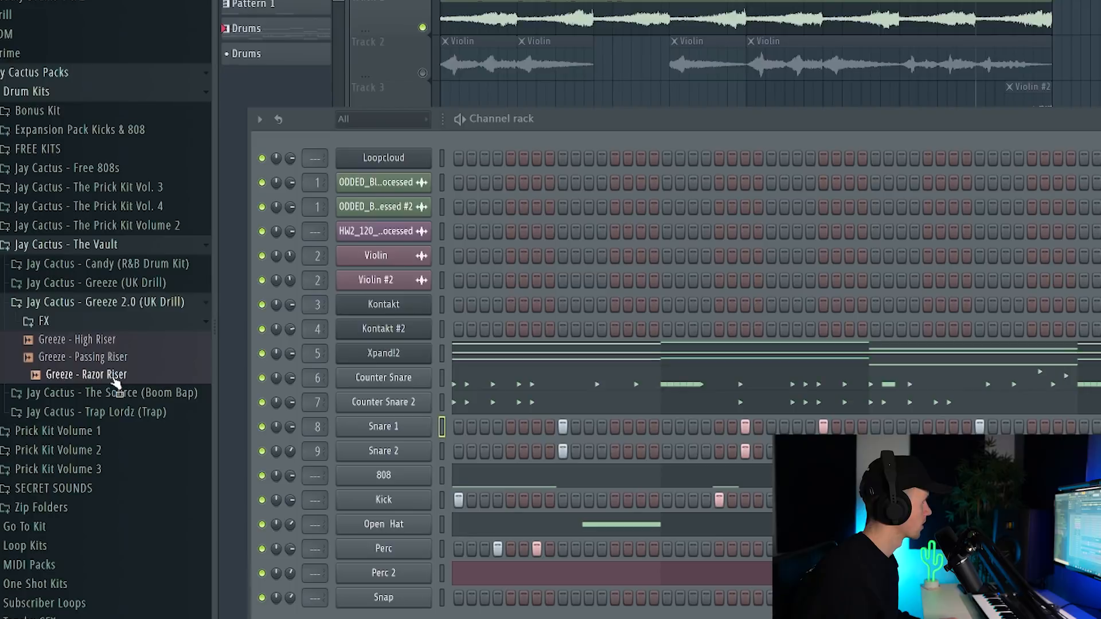
pyautogui.moveTo(118, 376); pyautogui.dragTo(706, 401)
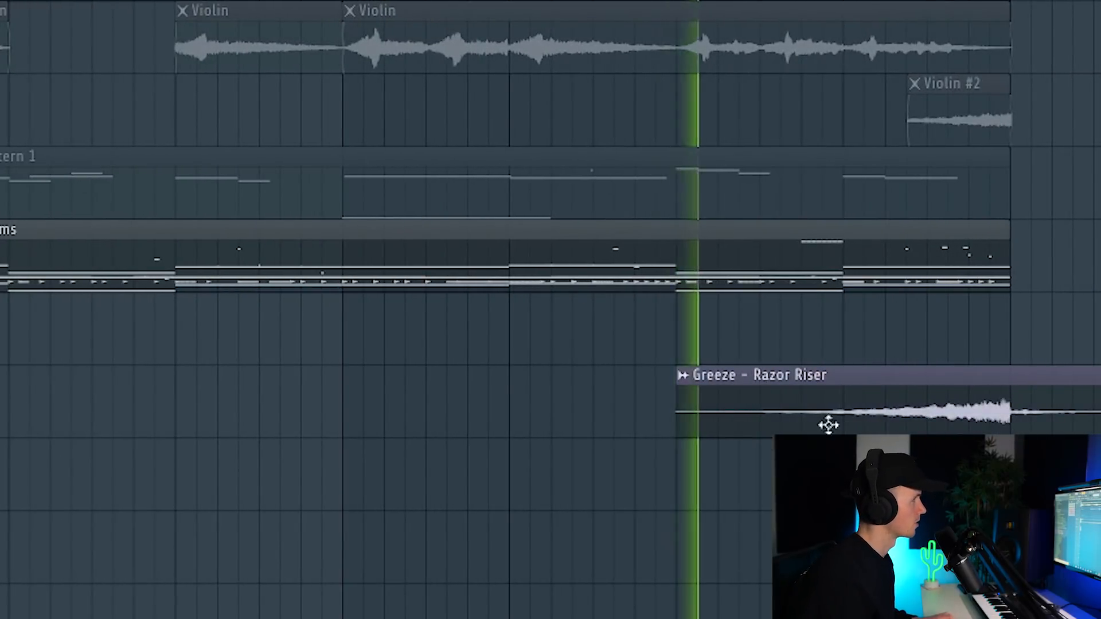
pyautogui.scroll(4, 829, 426)
pyautogui.scroll(-7, 775, 505)
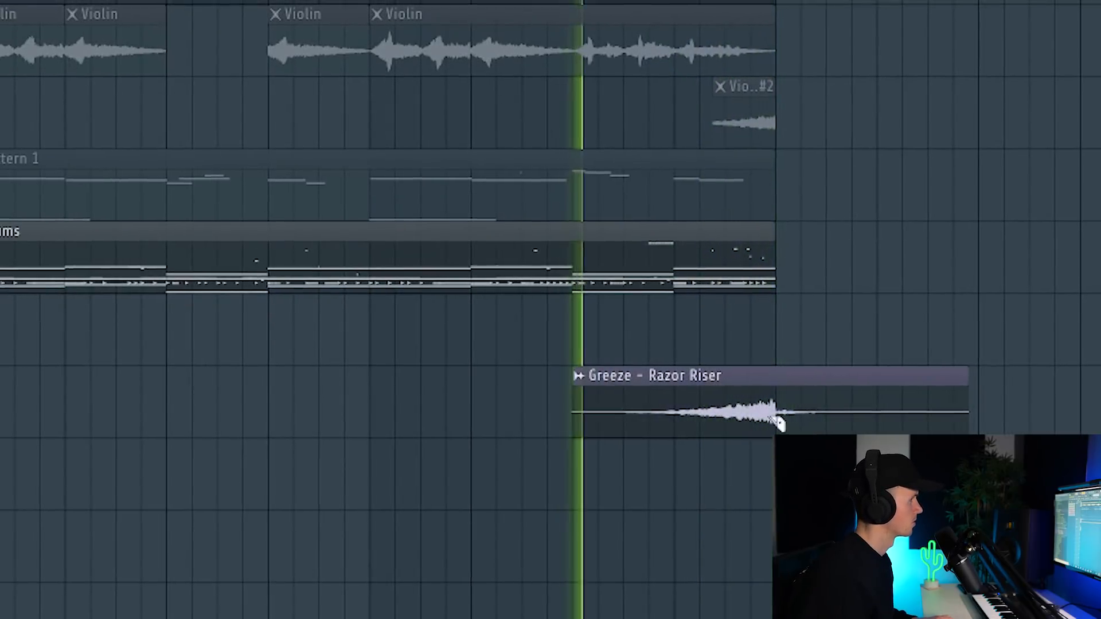
pyautogui.hotkey('ctrl', 'a')
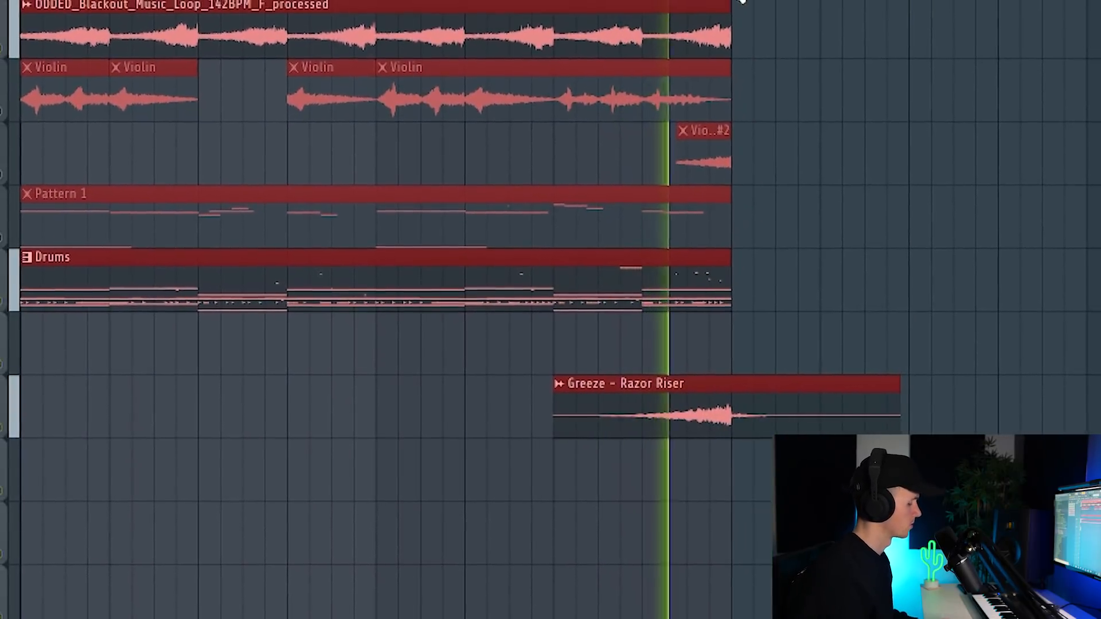
pyautogui.scroll(-3, 273, 556)
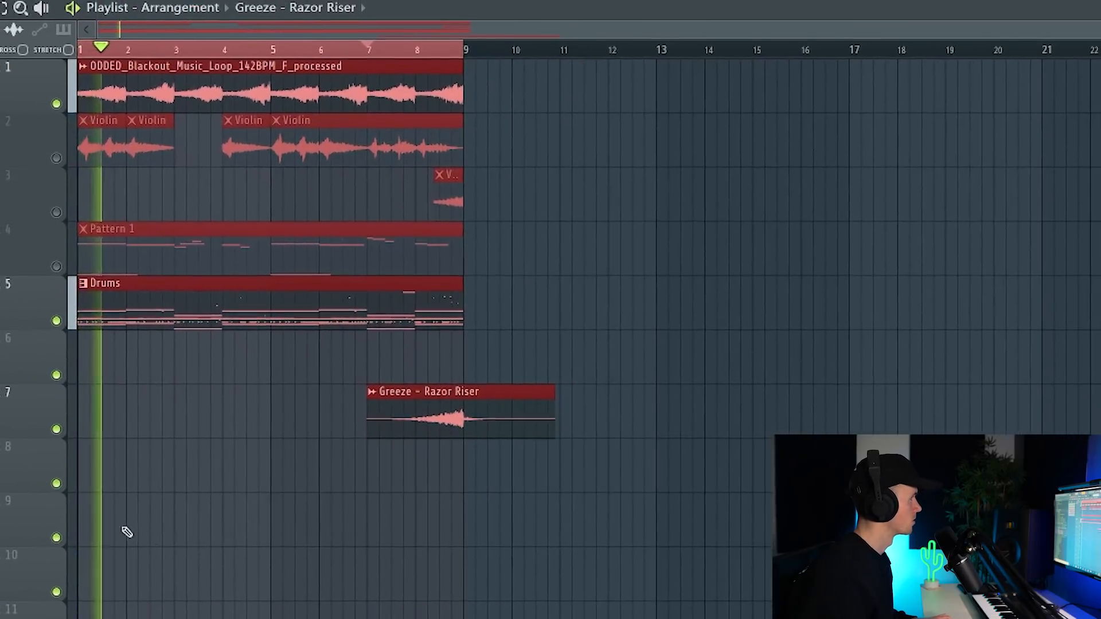
pyautogui.scroll(4, 94, 539)
pyautogui.hotkey('ctrl', 'd')
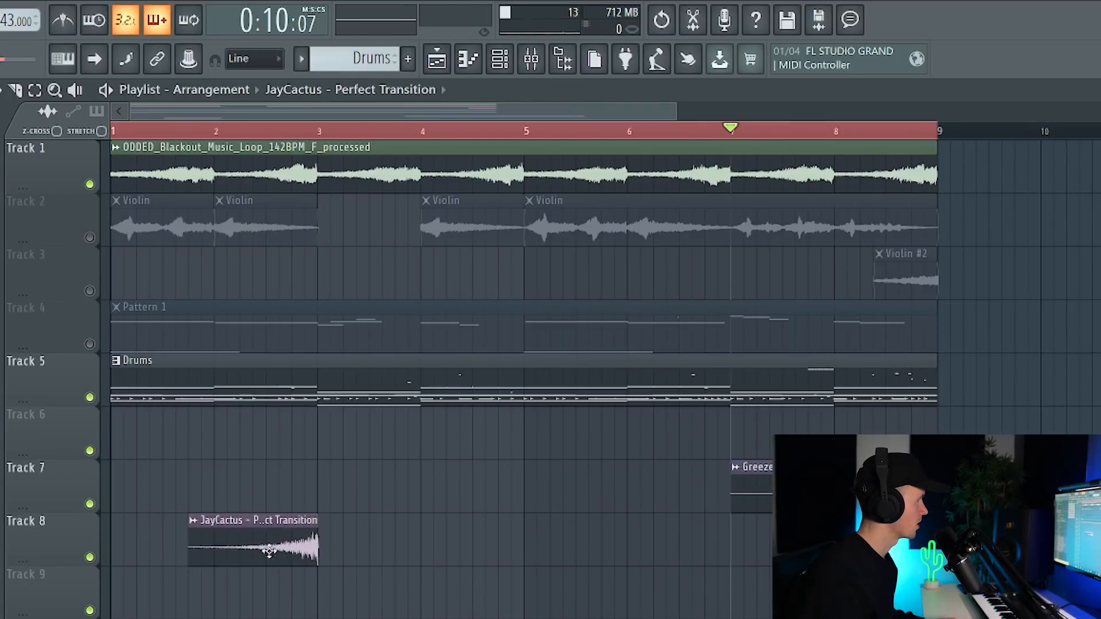
# - Stretch the JayCactus - Perfect Transition clip on track 8 to fill exactly bar 2
pyautogui.doubleClick(238, 545)
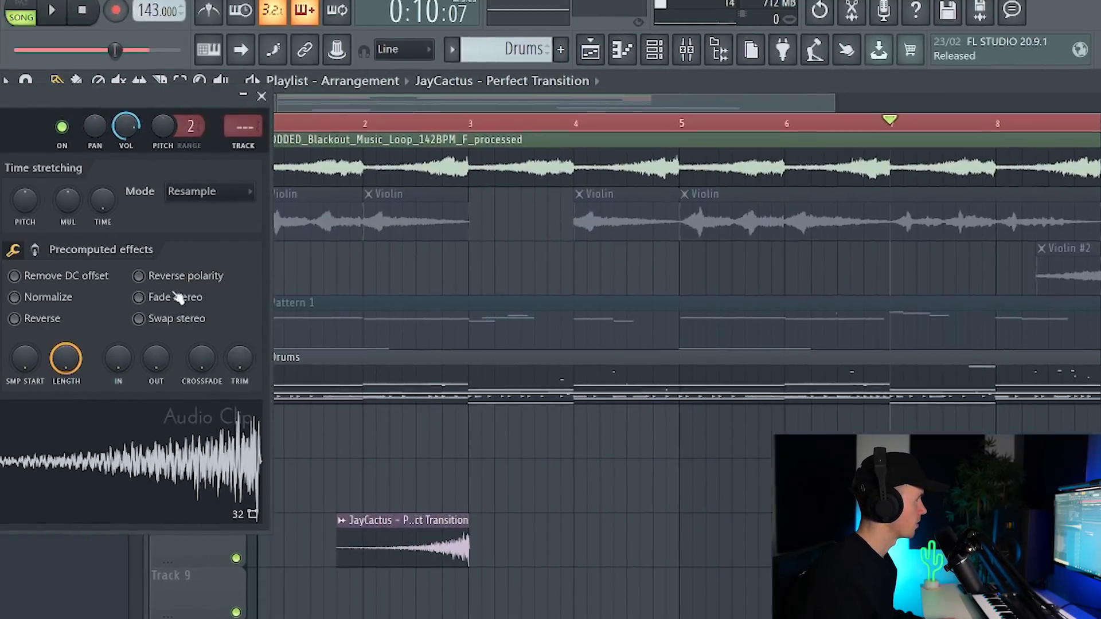
pyautogui.click(51, 198)
pyautogui.click(58, 244)
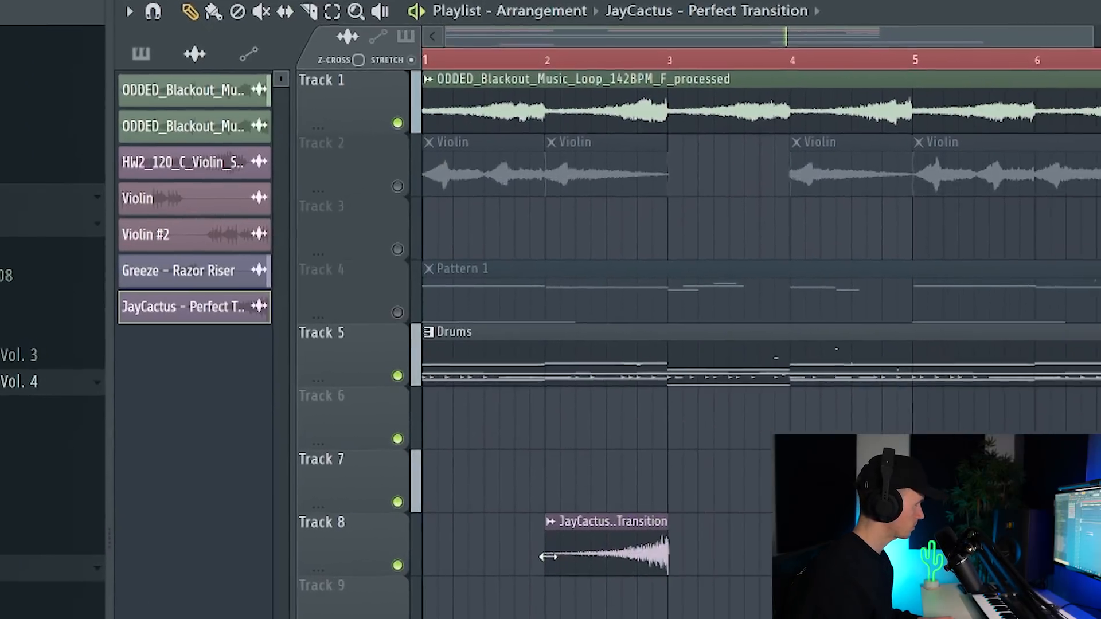
pyautogui.moveTo(701, 556); pyautogui.dragTo(751, 555)
# - Pan the sparse C5 hits in bars 2 and 3 alternately right and left, and add C5 hits on steps 9 and 13 of bar 8
pyautogui.scroll(4, 472, 564)
pyautogui.doubleClick(484, 559)
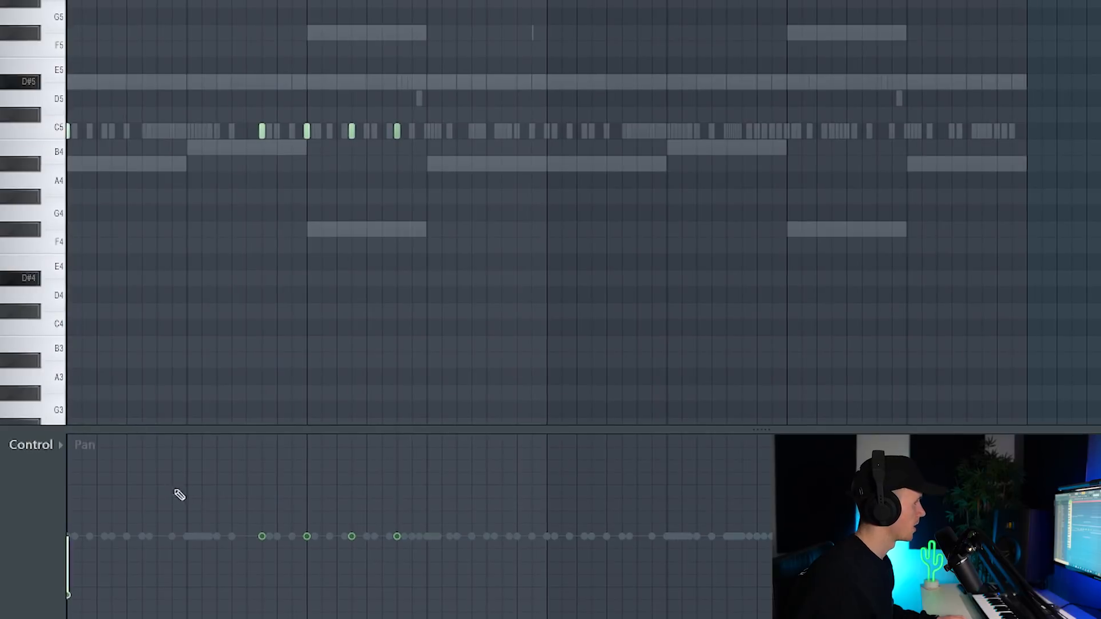
pyautogui.moveTo(256, 536)
pyautogui.mouseDown()
pyautogui.moveTo(266, 517)
pyautogui.moveTo(299, 604)
pyautogui.mouseUp()
pyautogui.moveTo(337, 541)
pyautogui.mouseDown()
pyautogui.moveTo(340, 490)
pyautogui.moveTo(391, 603)
pyautogui.mouseUp()
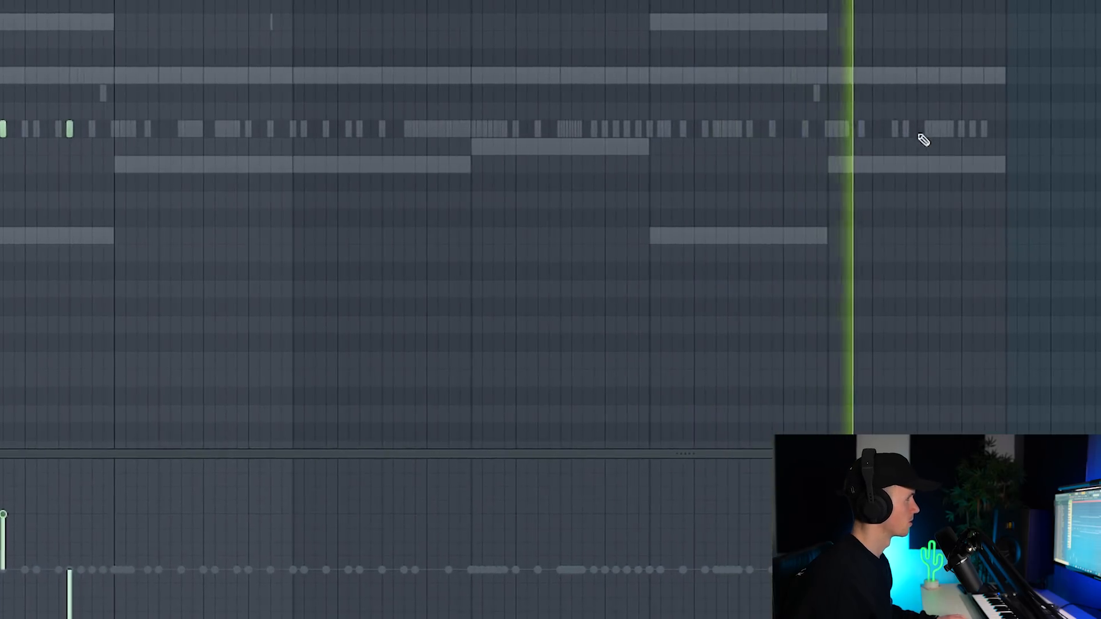
pyautogui.click(960, 130)
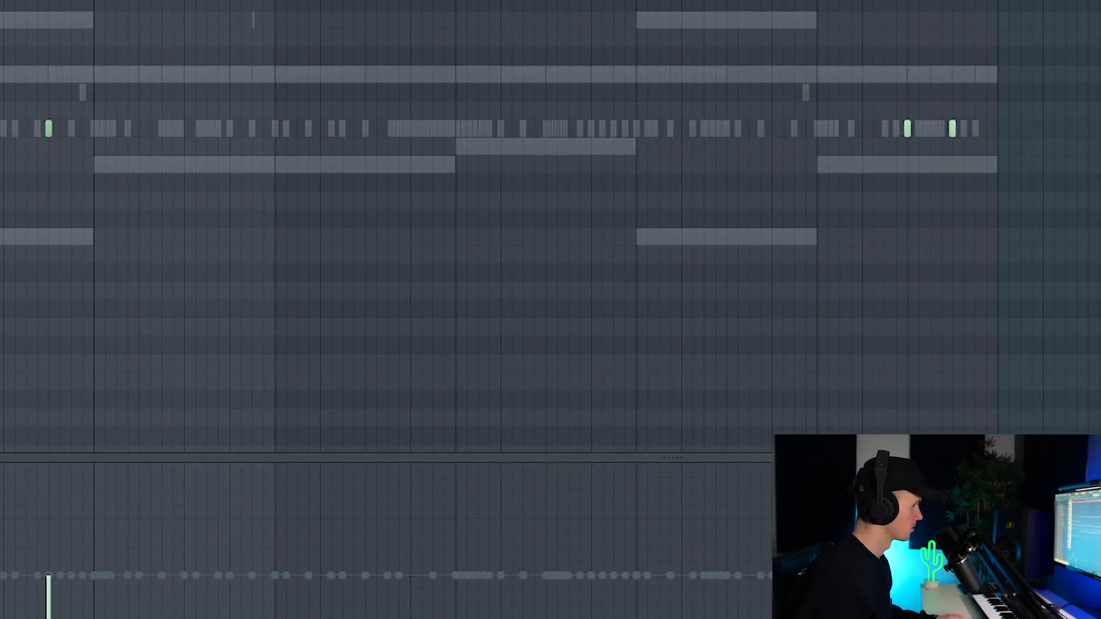